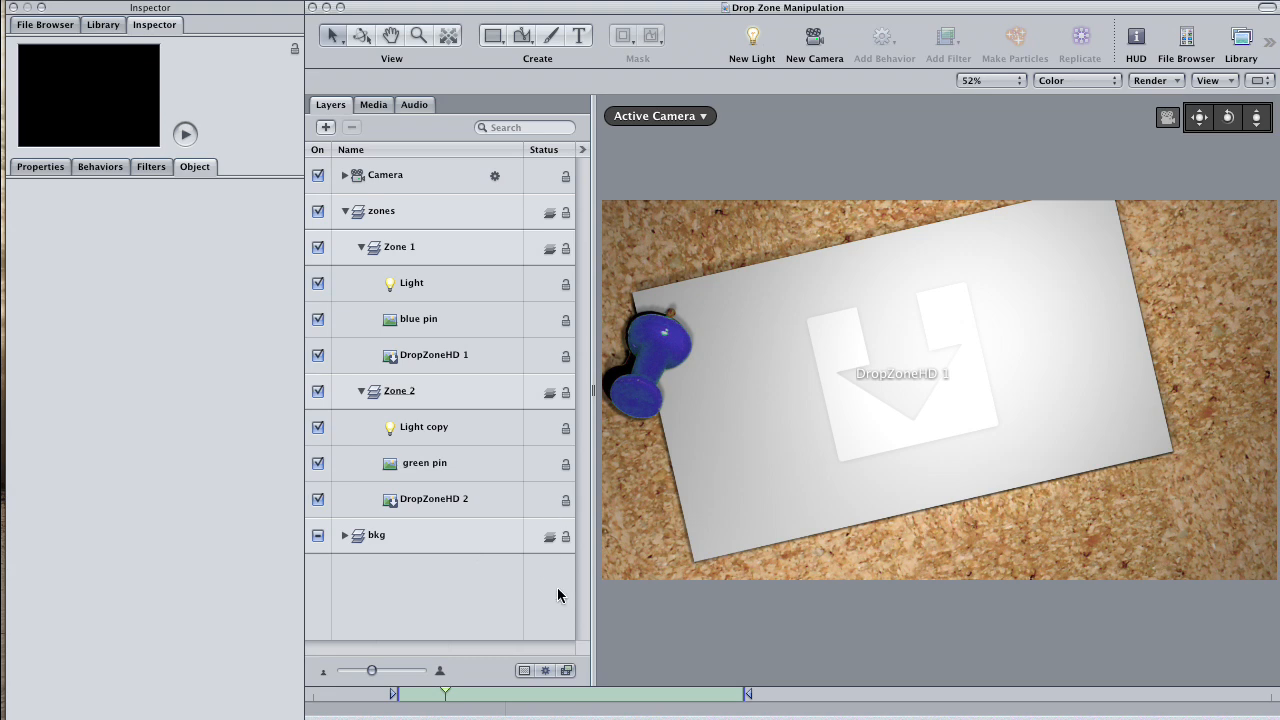
Play the animation to preview both empty drop zones, then return to the first zone's frame.
{"action": "left_click_drag", "start_coordinate": [445, 692], "coordinate": [455, 695]}
{"action": "key", "text": "space"}
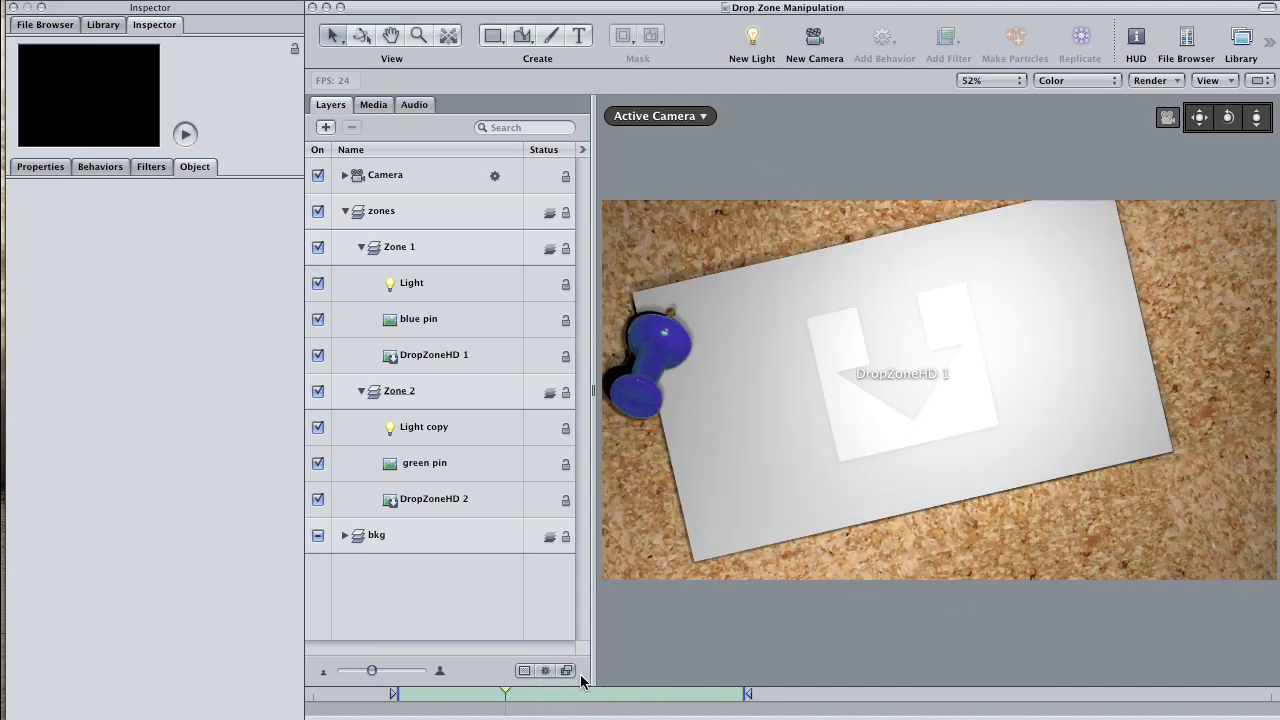
{"action": "left_click_drag", "start_coordinate": [593, 693], "coordinate": [485, 693]}
Drop Mt Rushmore.JPG from the File Browser into DropZoneHD 1.
{"action": "left_click", "coordinate": [56, 26]}
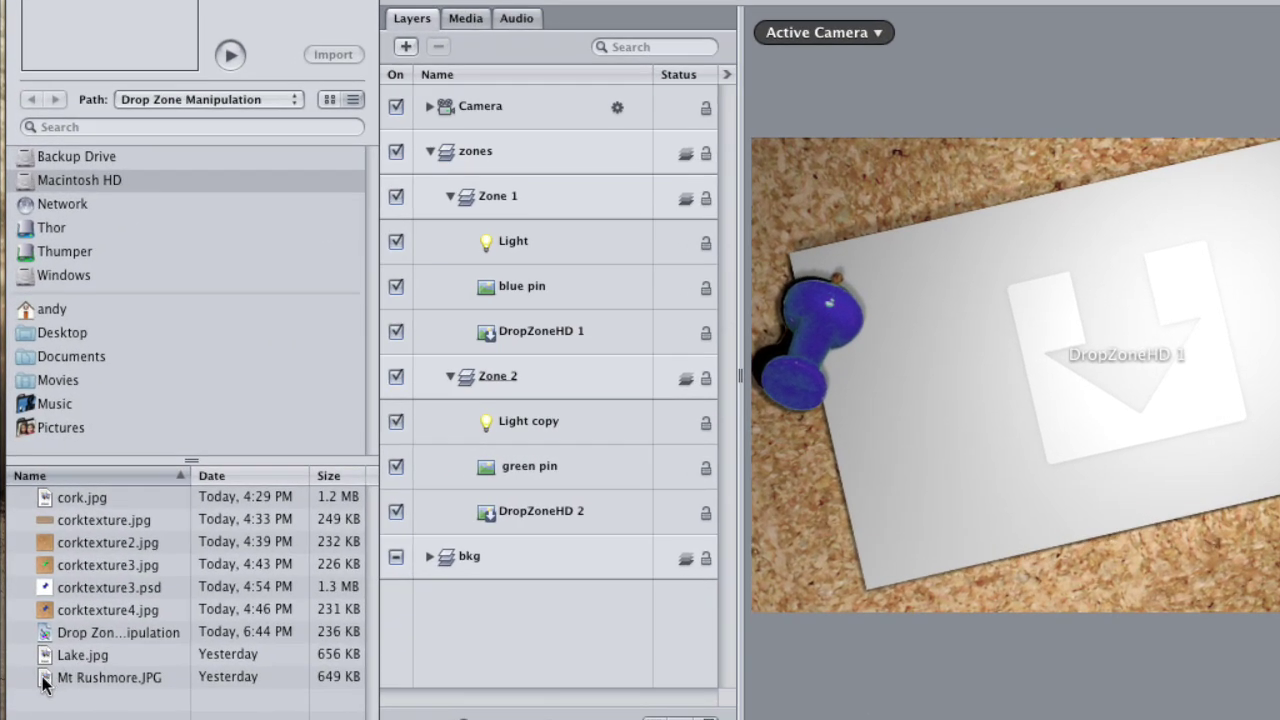
{"action": "left_click_drag", "start_coordinate": [41, 633], "coordinate": [220, 637]}
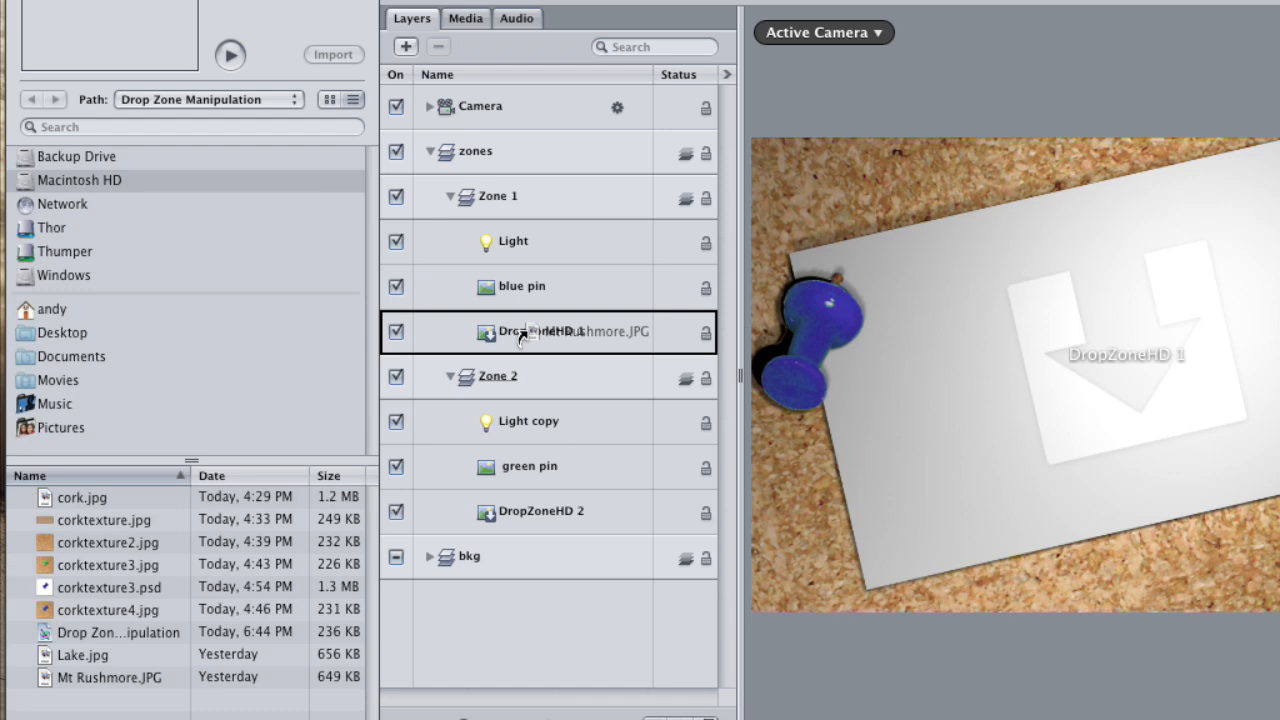
{"action": "left_click_drag", "start_coordinate": [277, 683], "coordinate": [524, 337]}
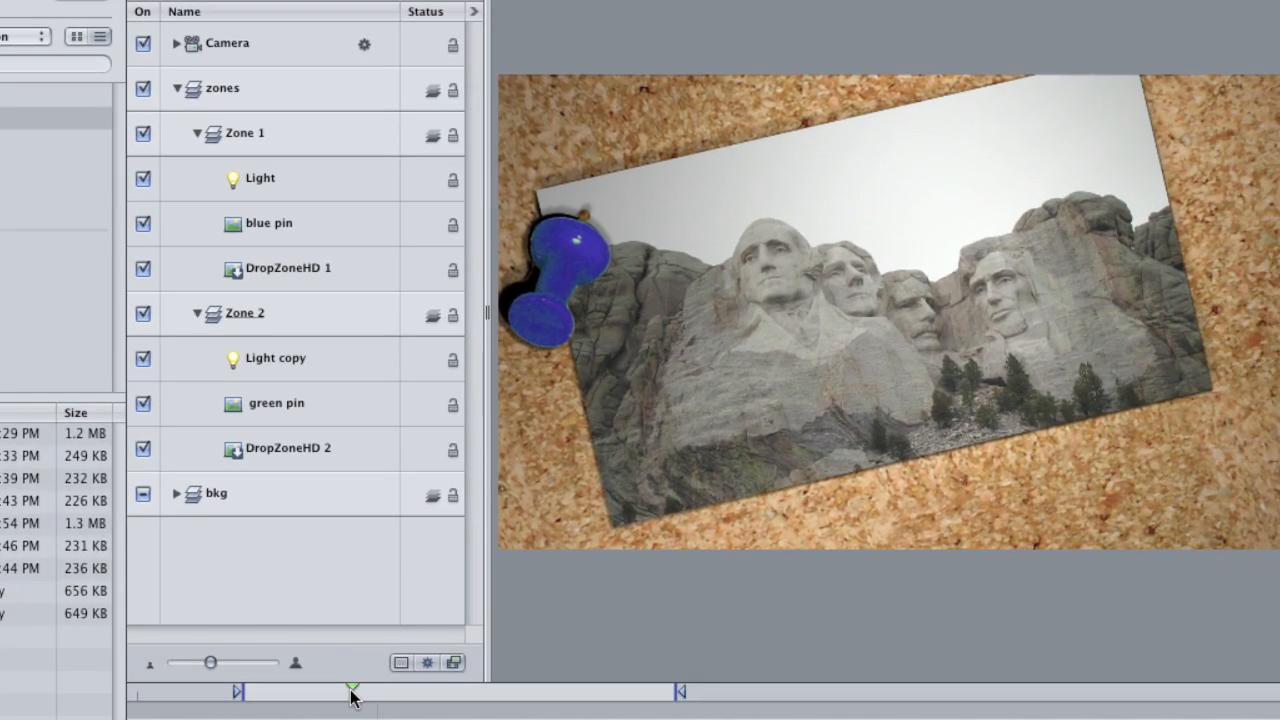
Drop Lake.jpg into DropZoneHD 2 and scrub the timeline to check it.
{"action": "left_click_drag", "start_coordinate": [403, 700], "coordinate": [537, 703]}
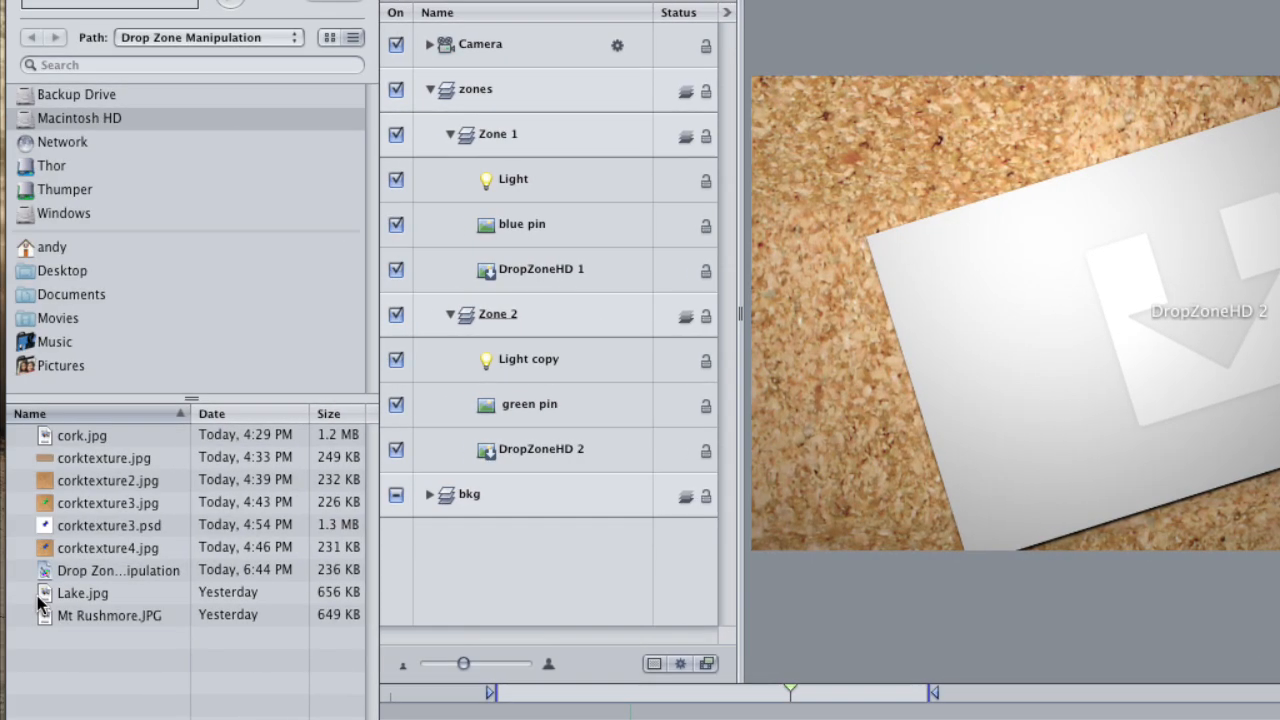
{"action": "left_click_drag", "start_coordinate": [43, 593], "coordinate": [563, 466]}
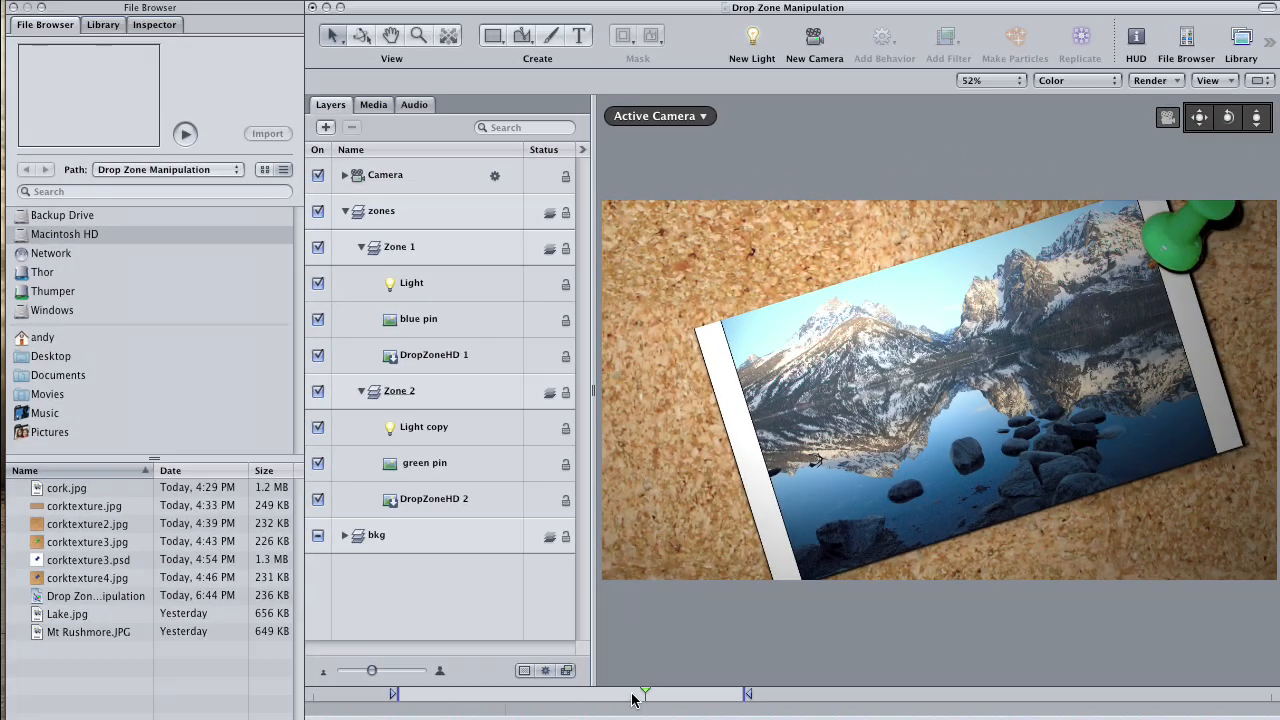
{"action": "mouse_move", "coordinate": [634, 694]}
{"action": "left_mouse_down"}
{"action": "mouse_move", "coordinate": [527, 697]}
{"action": "mouse_move", "coordinate": [647, 697]}
{"action": "mouse_move", "coordinate": [465, 698]}
{"action": "left_mouse_up"}
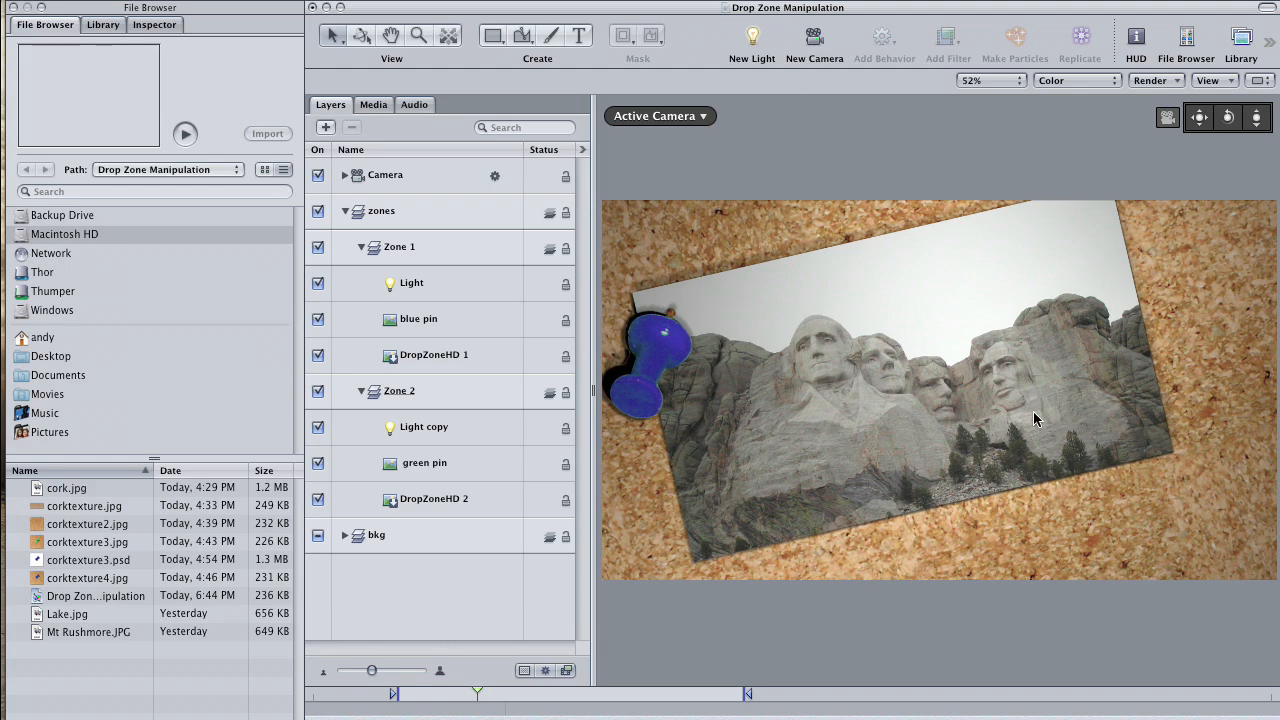
{"action": "left_click", "coordinate": [618, 693]}
{"action": "left_click_drag", "start_coordinate": [618, 693], "coordinate": [625, 693]}
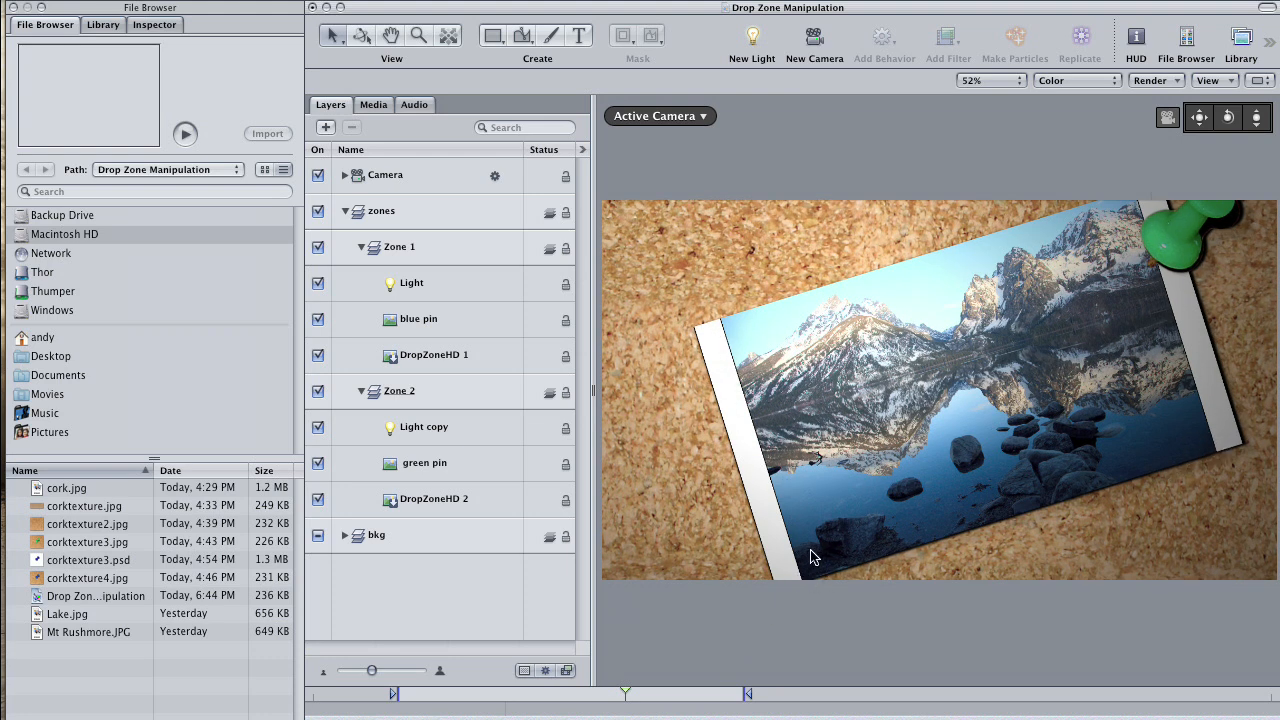
Select DropZoneHD 1 and try Fit then Center scaling in the Inspector's Image settings.
{"action": "left_click", "coordinate": [480, 695]}
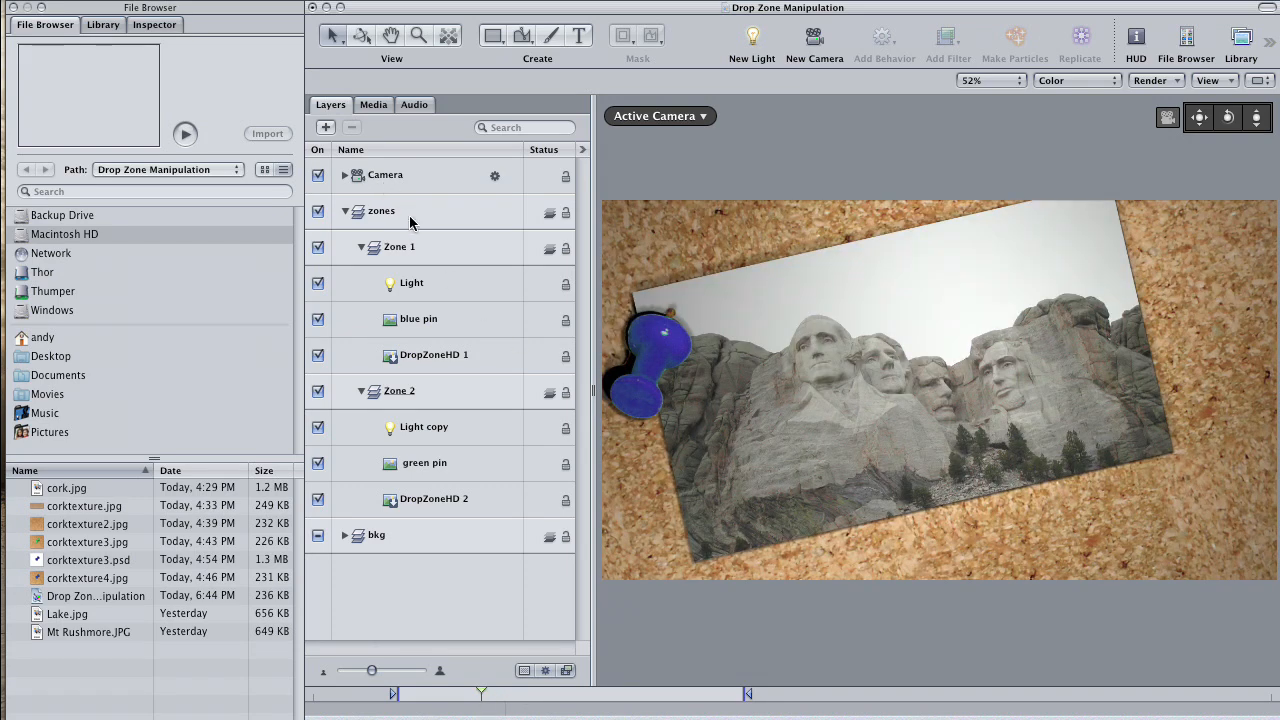
{"action": "left_click", "coordinate": [430, 358]}
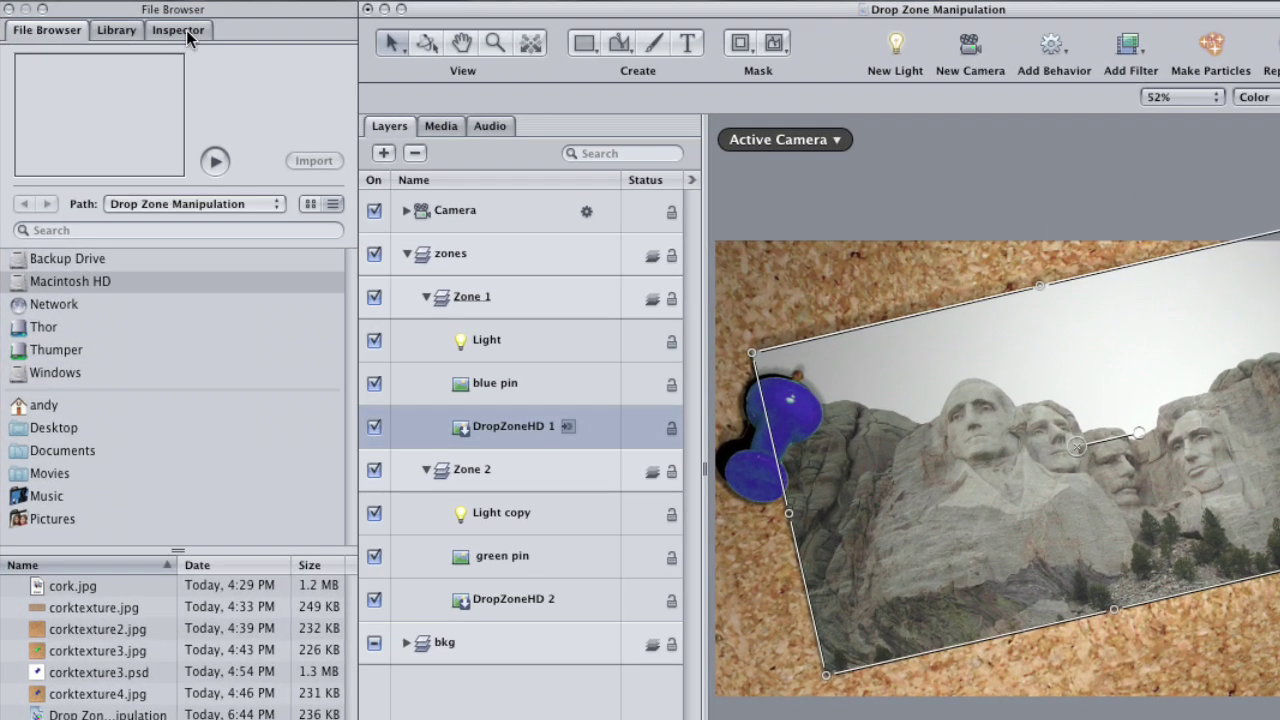
{"action": "left_click", "coordinate": [186, 30]}
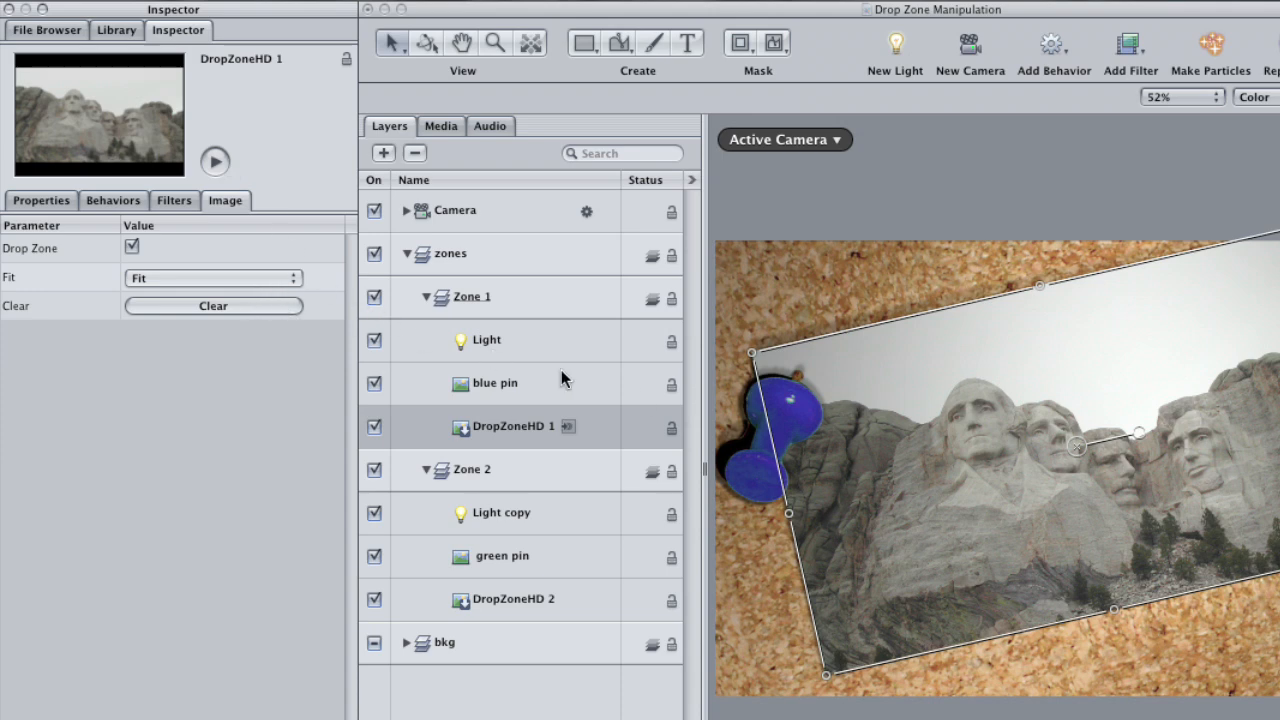
{"action": "left_click", "coordinate": [220, 278]}
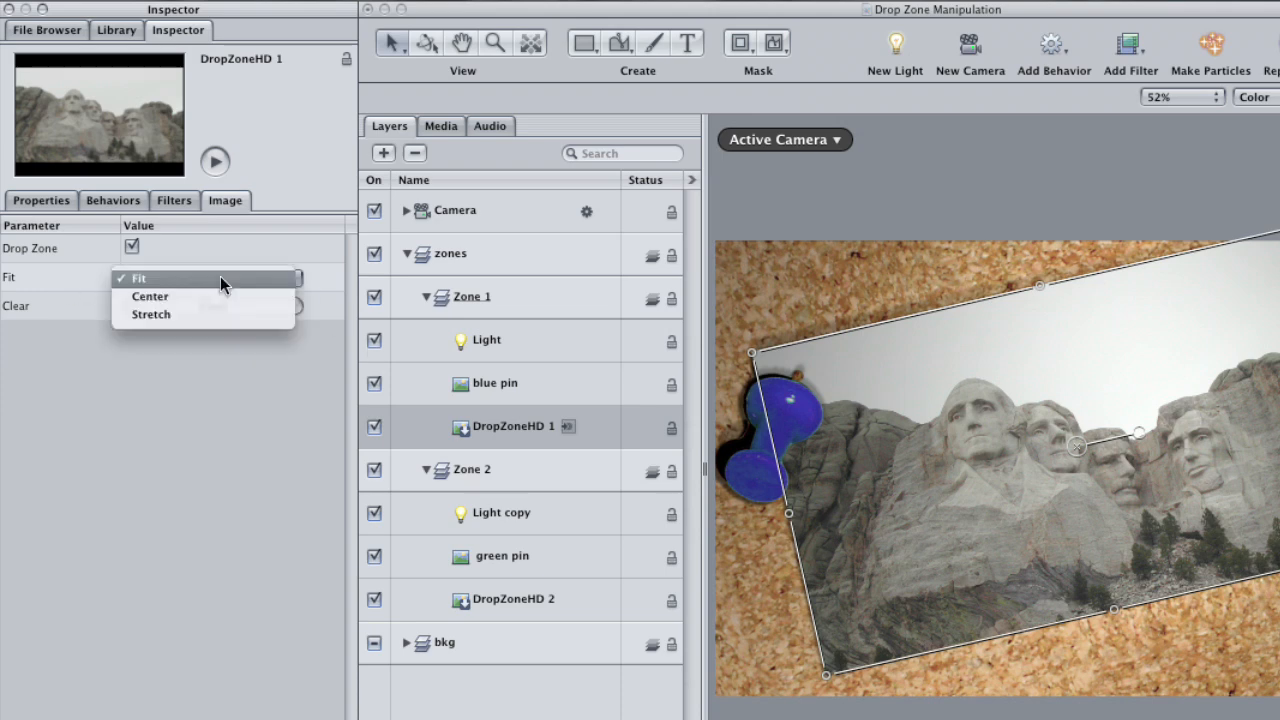
{"action": "left_click", "coordinate": [320, 278]}
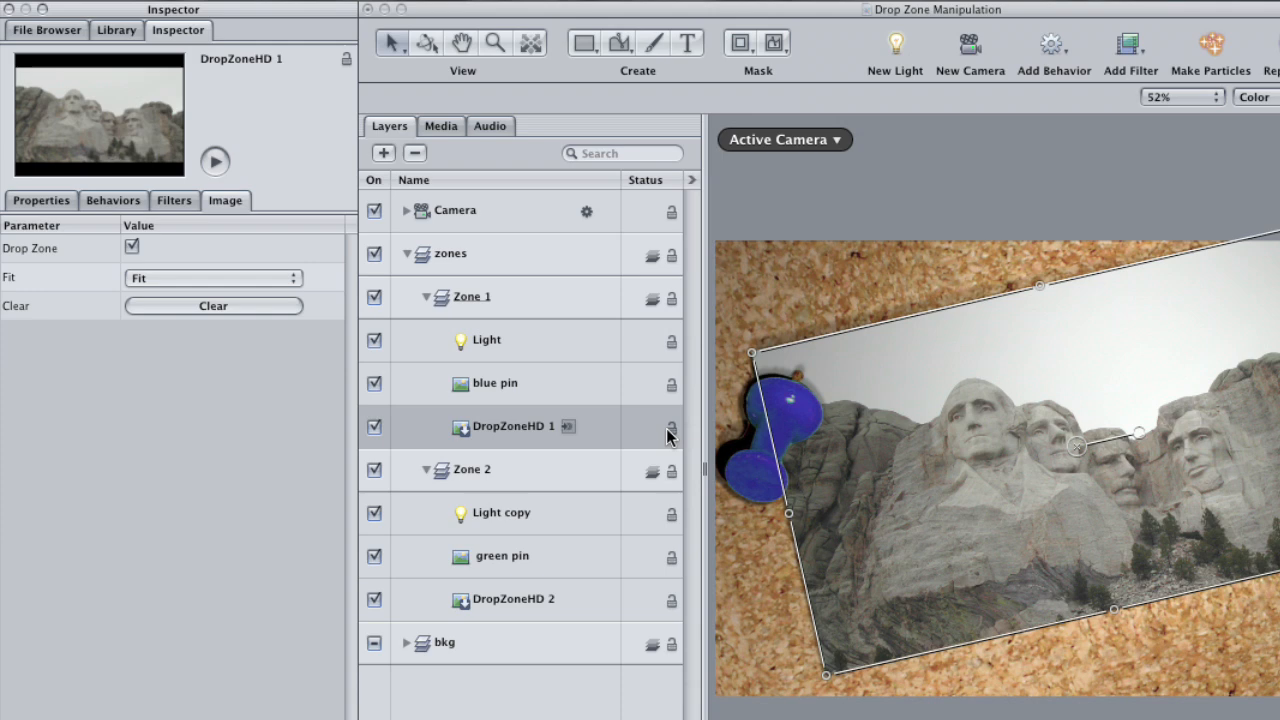
{"action": "left_click", "coordinate": [258, 278]}
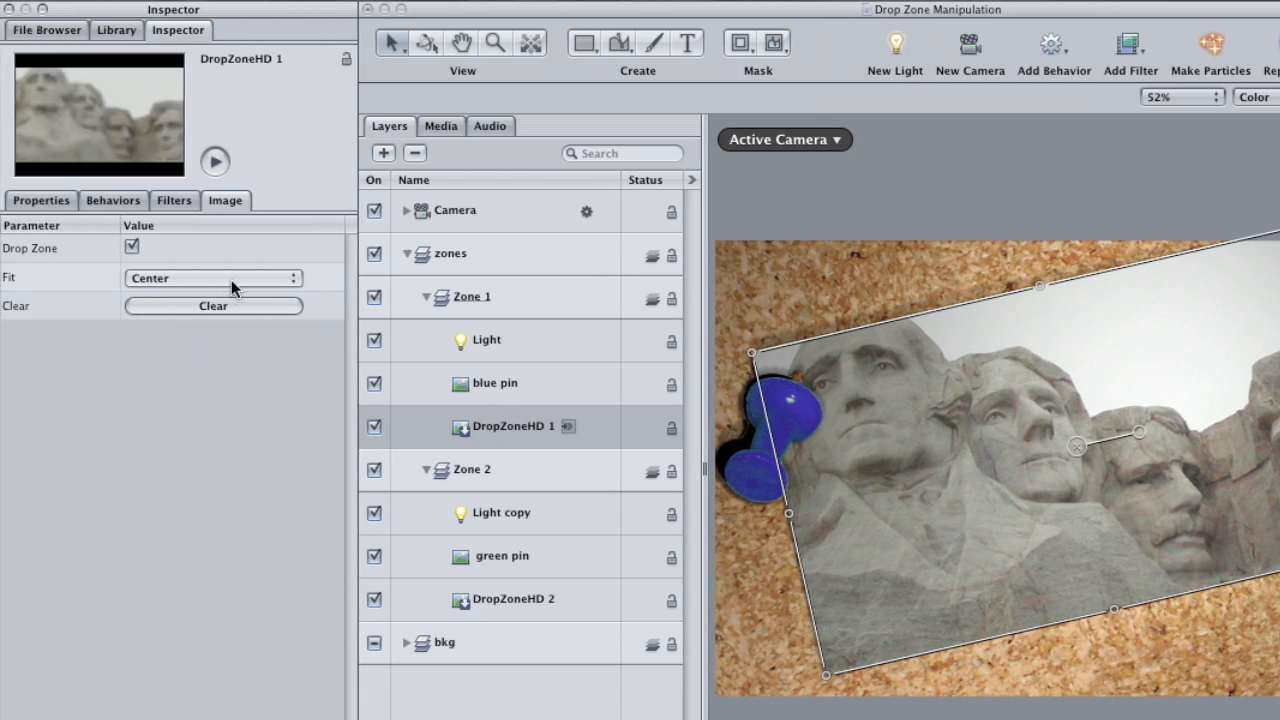
Switch the Mount Rushmore photo's scaling mode to Stretch so it fills the zone.
{"action": "left_click", "coordinate": [233, 280]}
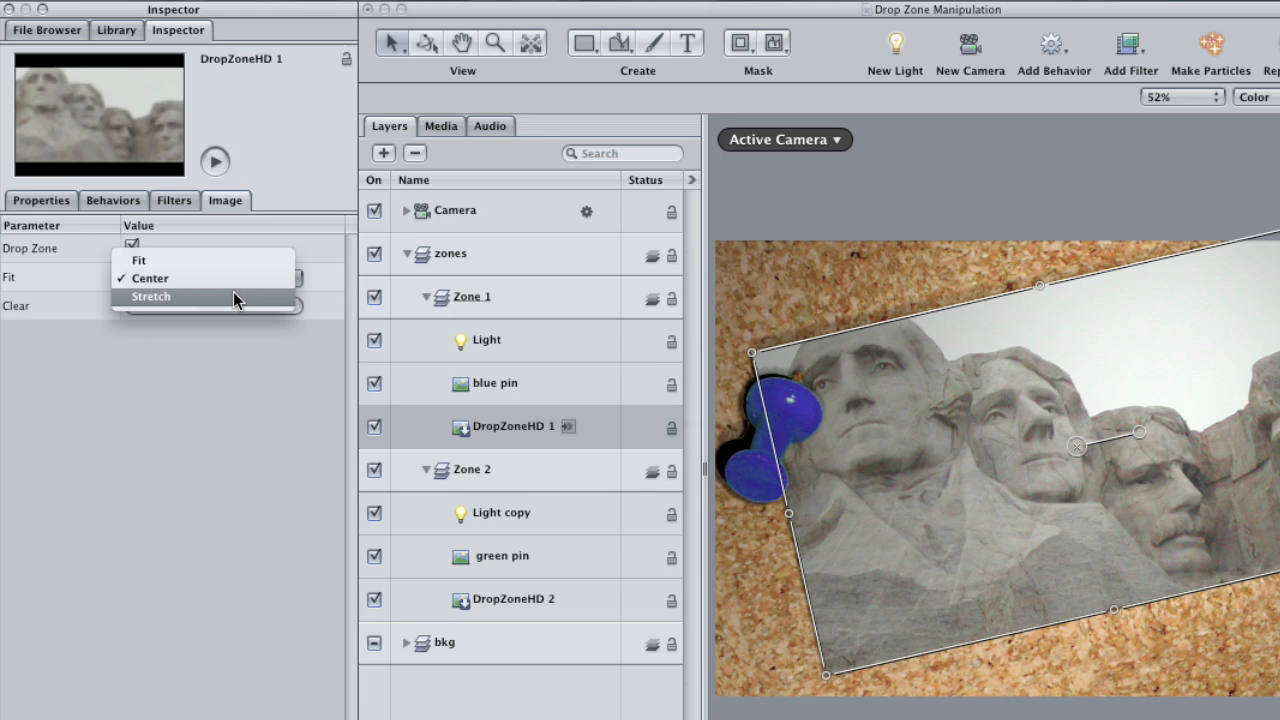
{"action": "left_click", "coordinate": [233, 291]}
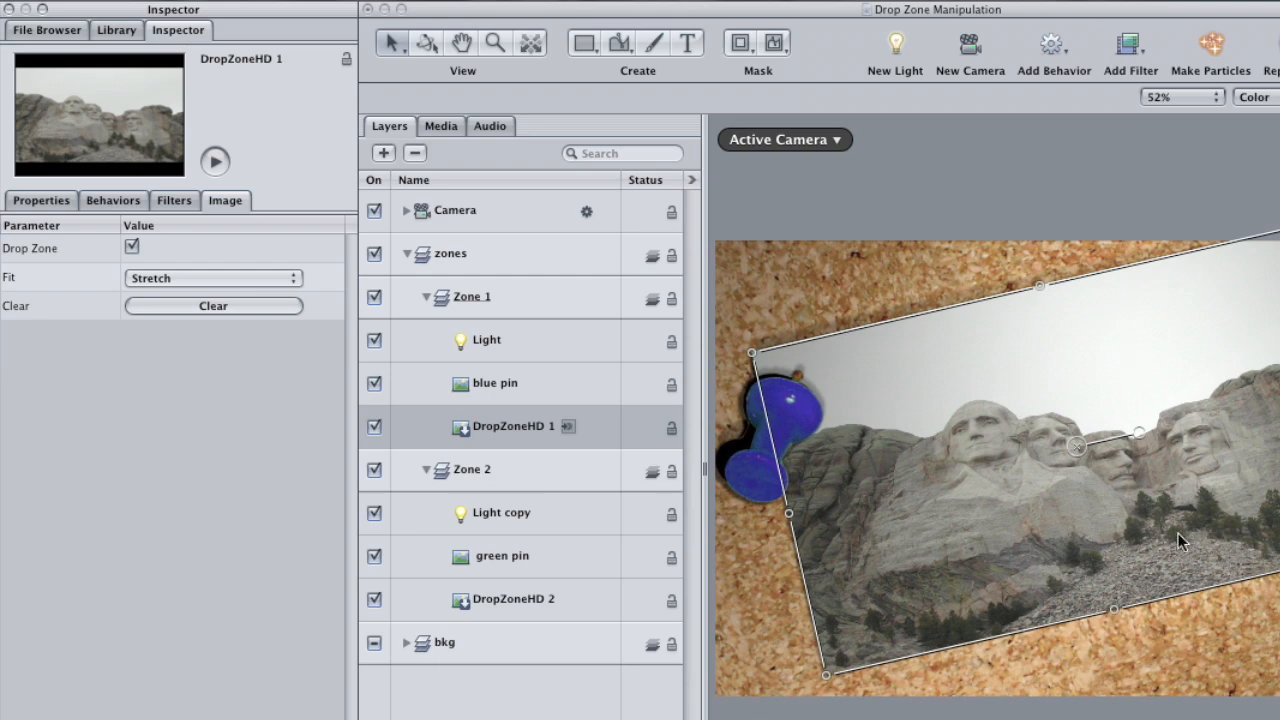
{"action": "left_click", "coordinate": [189, 278]}
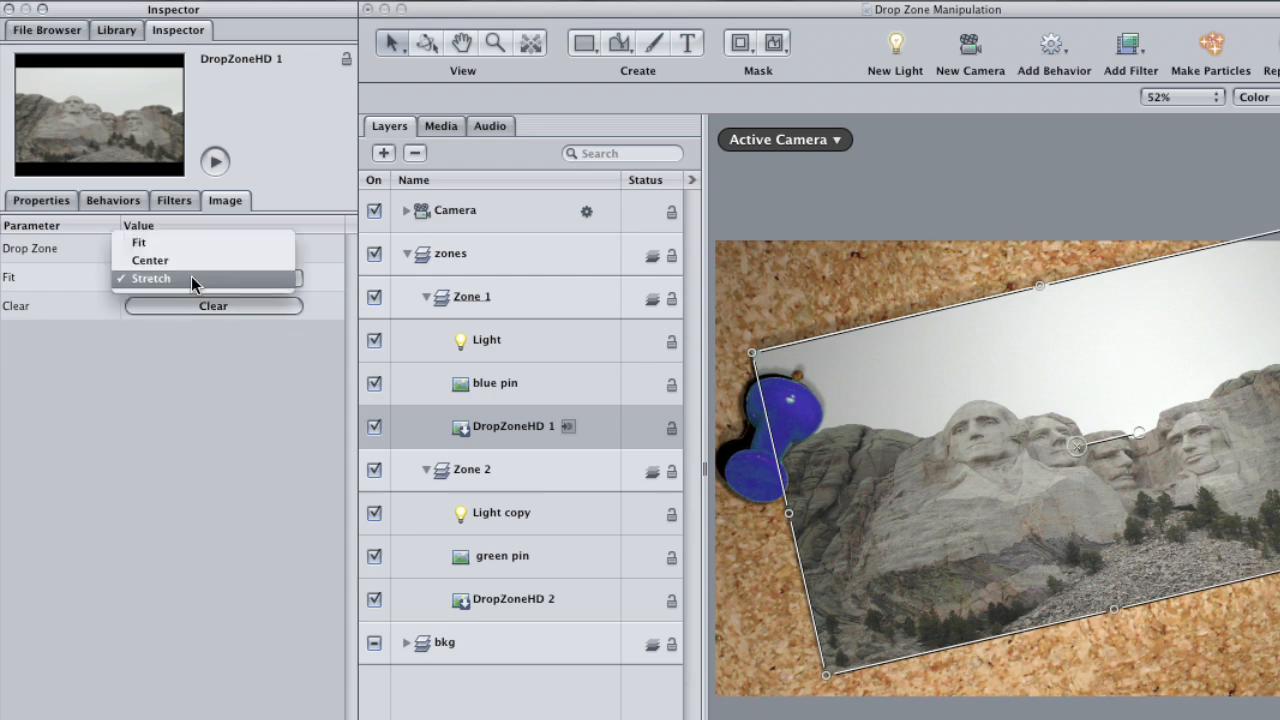
Return DropZoneHD 1 to Fit, move to the lake frame and select DropZoneHD 2.
{"action": "left_click", "coordinate": [192, 241]}
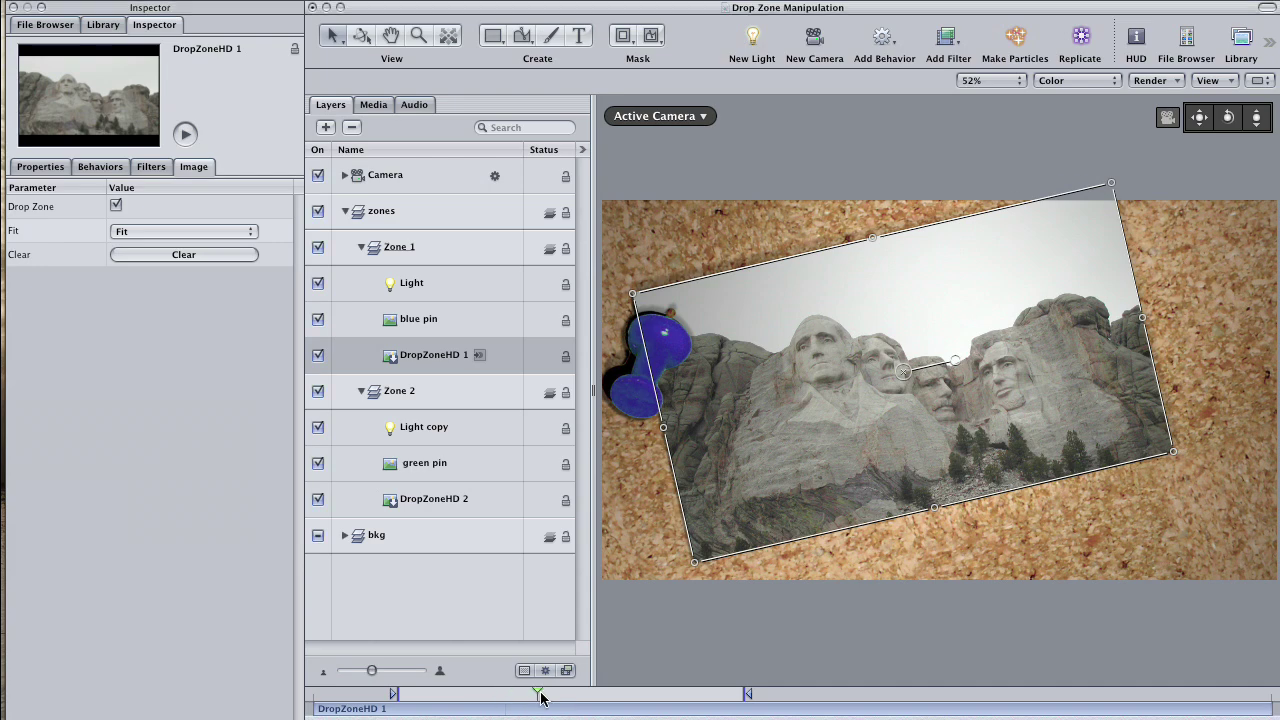
{"action": "left_click_drag", "start_coordinate": [540, 697], "coordinate": [634, 697]}
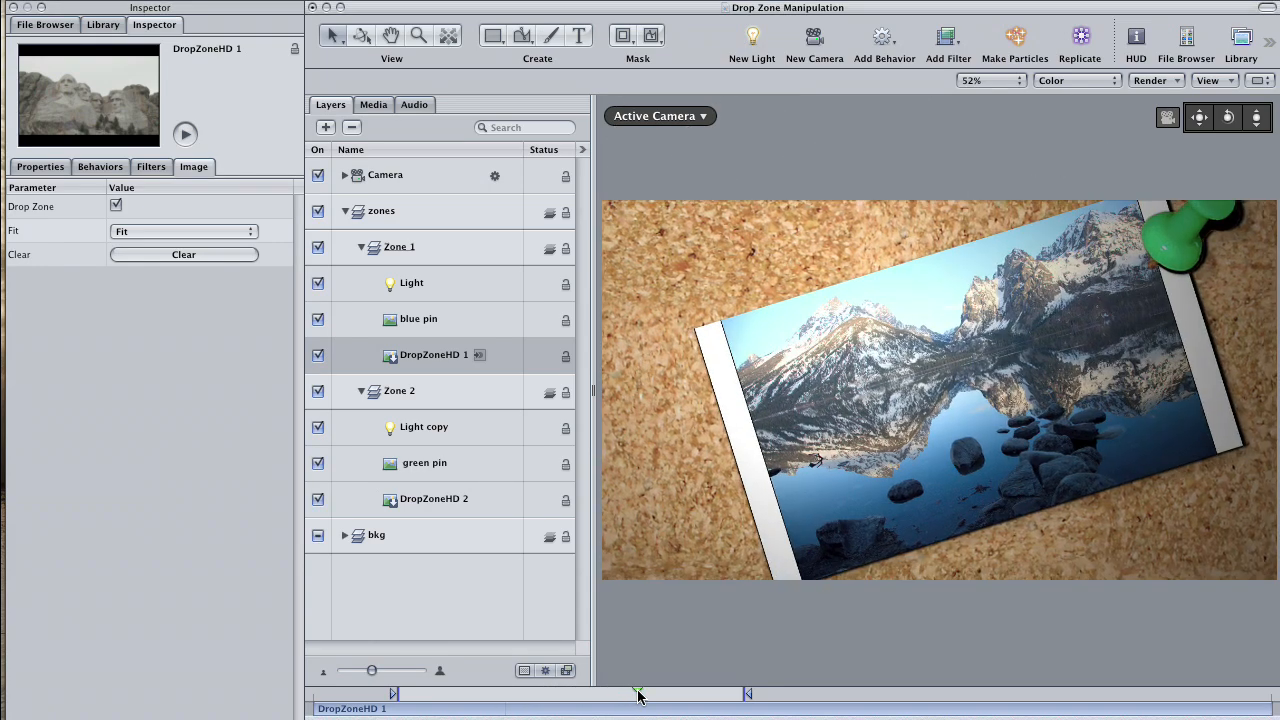
{"action": "left_click_drag", "start_coordinate": [634, 697], "coordinate": [650, 697]}
{"action": "left_click", "coordinate": [428, 505]}
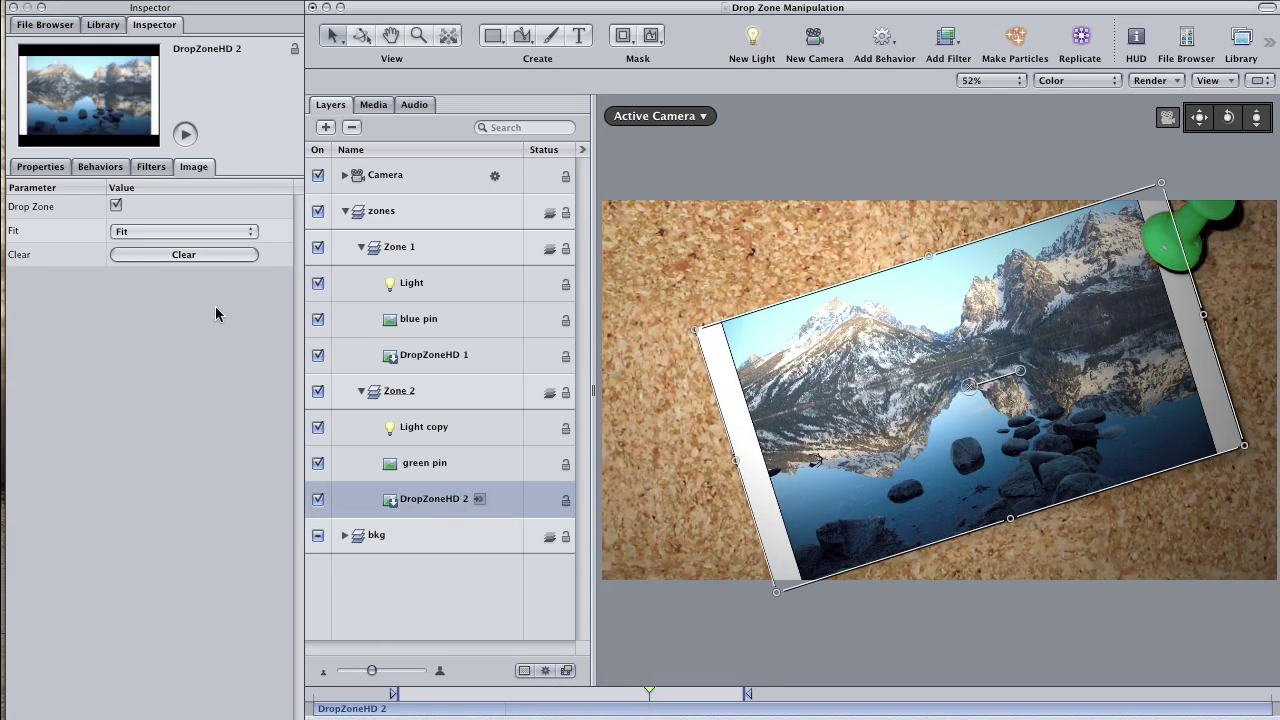
Try Center and Stretch on the lake photo, then settle on Fit scaling.
{"action": "left_click", "coordinate": [188, 232]}
{"action": "left_click", "coordinate": [186, 247]}
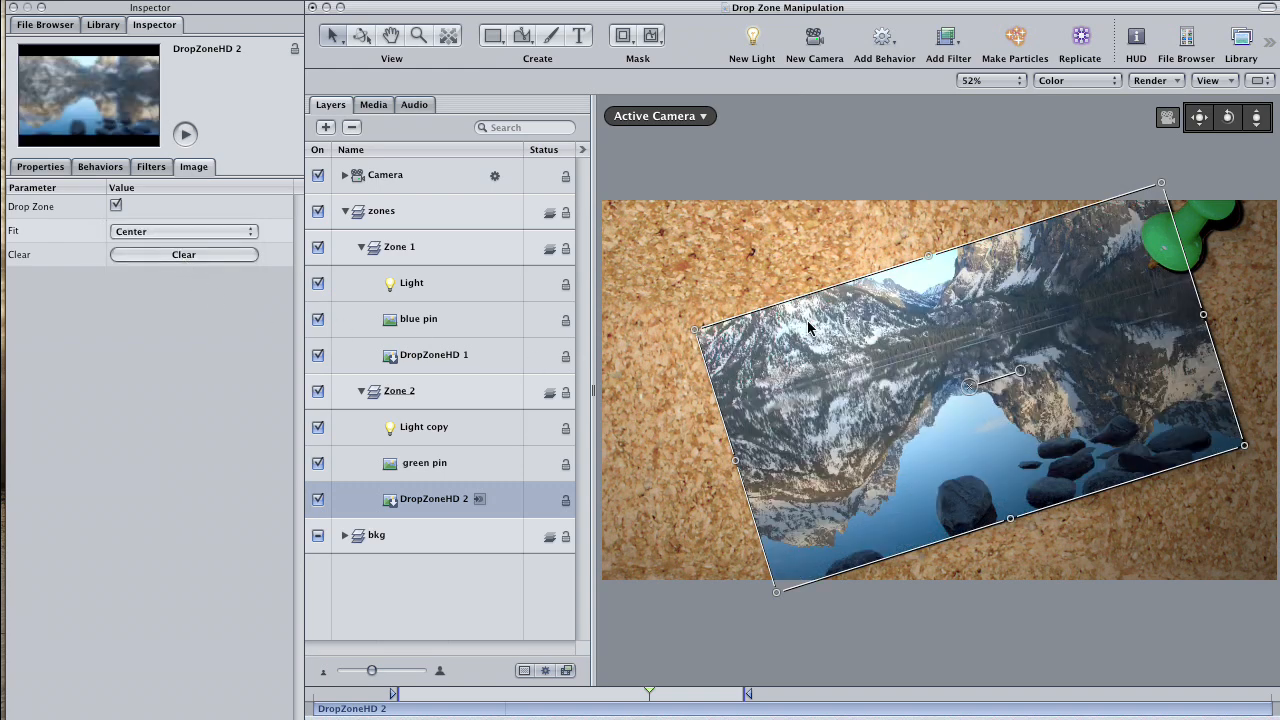
{"action": "left_click", "coordinate": [218, 240]}
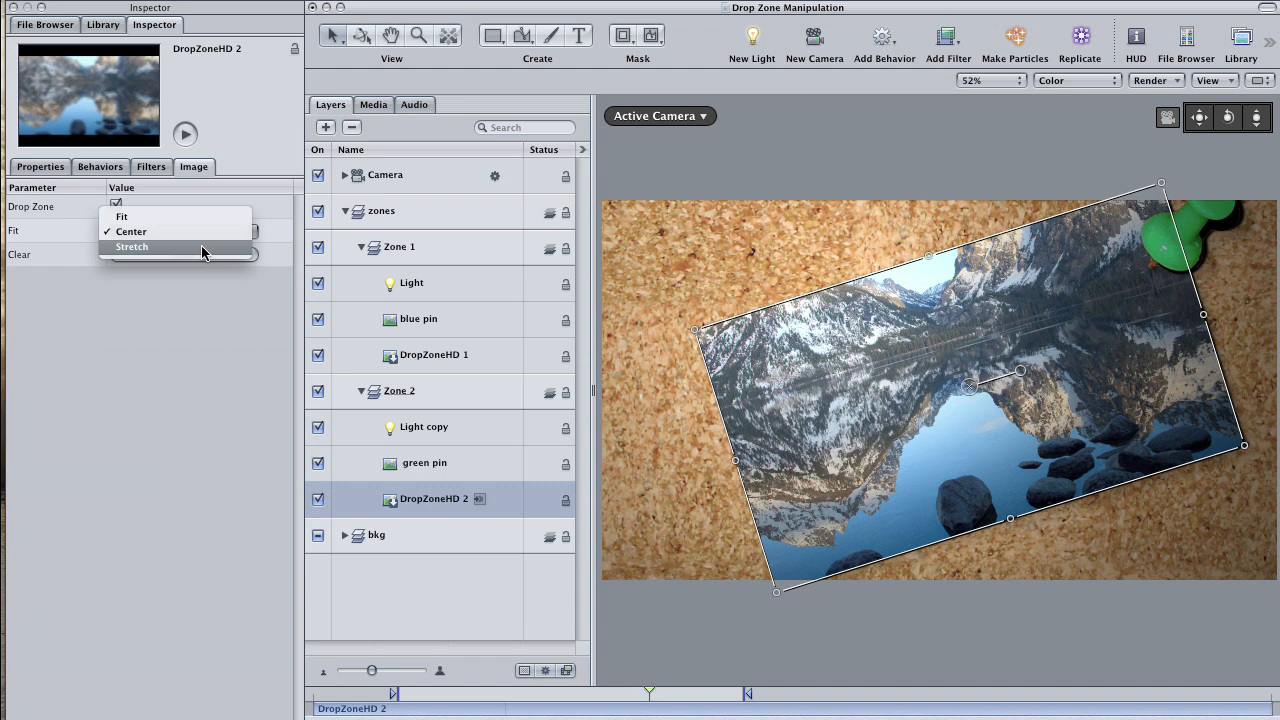
{"action": "left_click", "coordinate": [200, 249]}
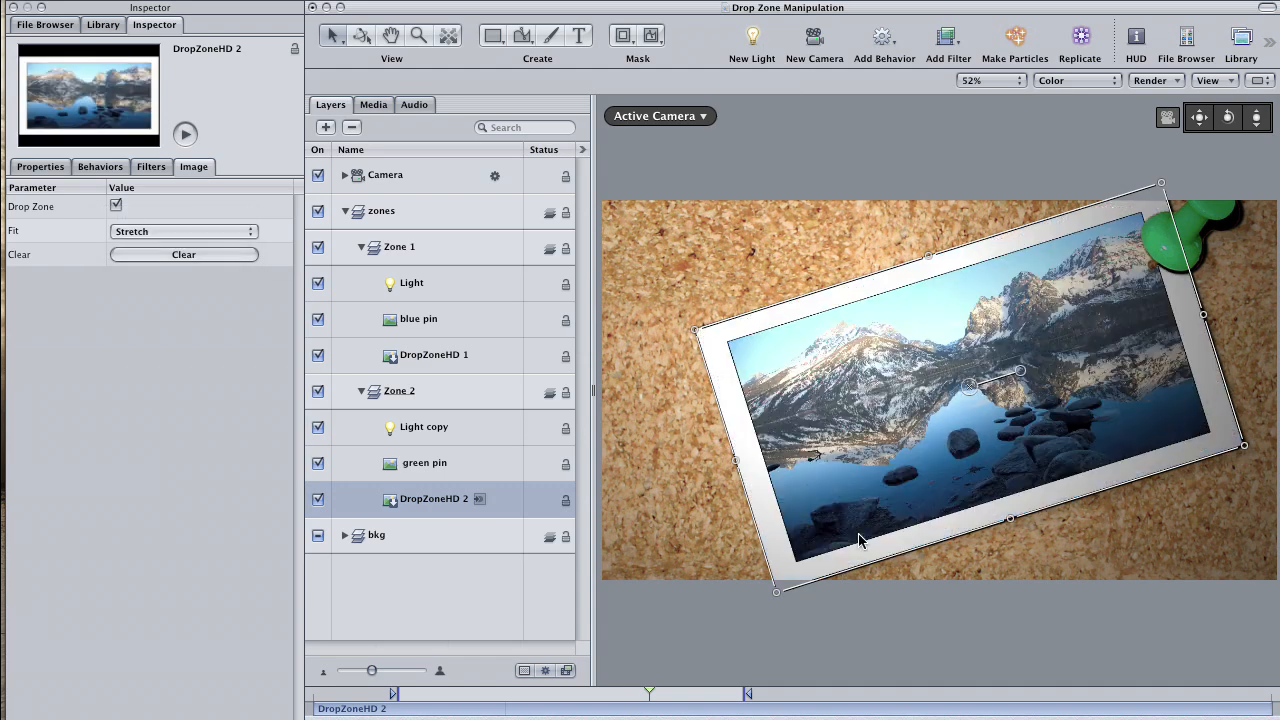
{"action": "left_click", "coordinate": [170, 231]}
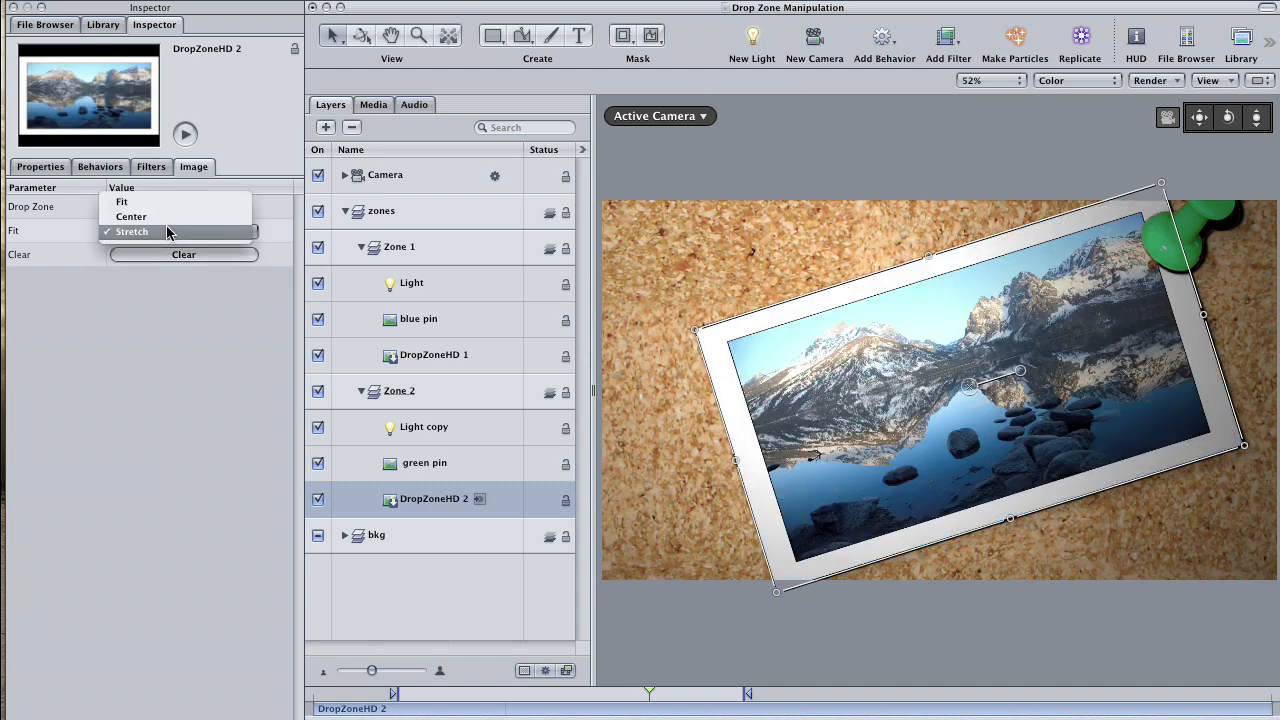
{"action": "left_click", "coordinate": [161, 205]}
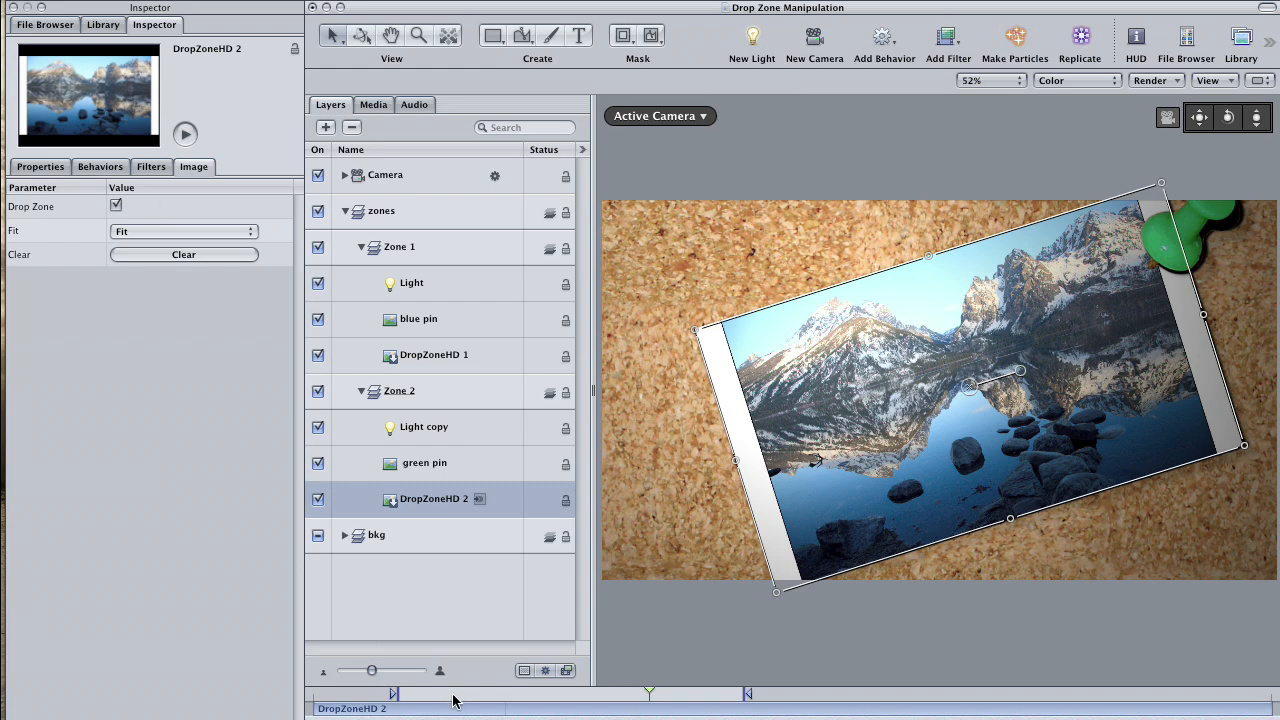
Scrub back to the Mount Rushmore frame and clear the photo from DropZoneHD 1.
{"action": "left_click_drag", "start_coordinate": [537, 700], "coordinate": [437, 700]}
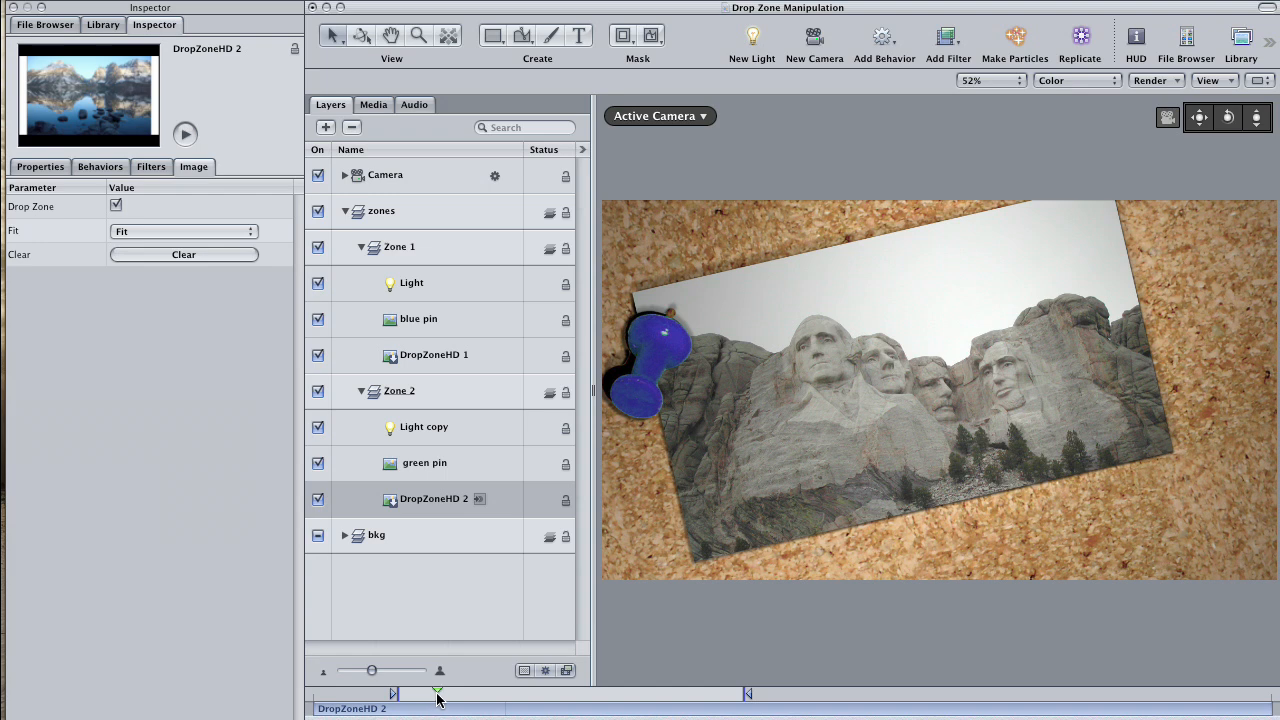
{"action": "left_click_drag", "start_coordinate": [440, 698], "coordinate": [430, 698]}
{"action": "left_click", "coordinate": [430, 500]}
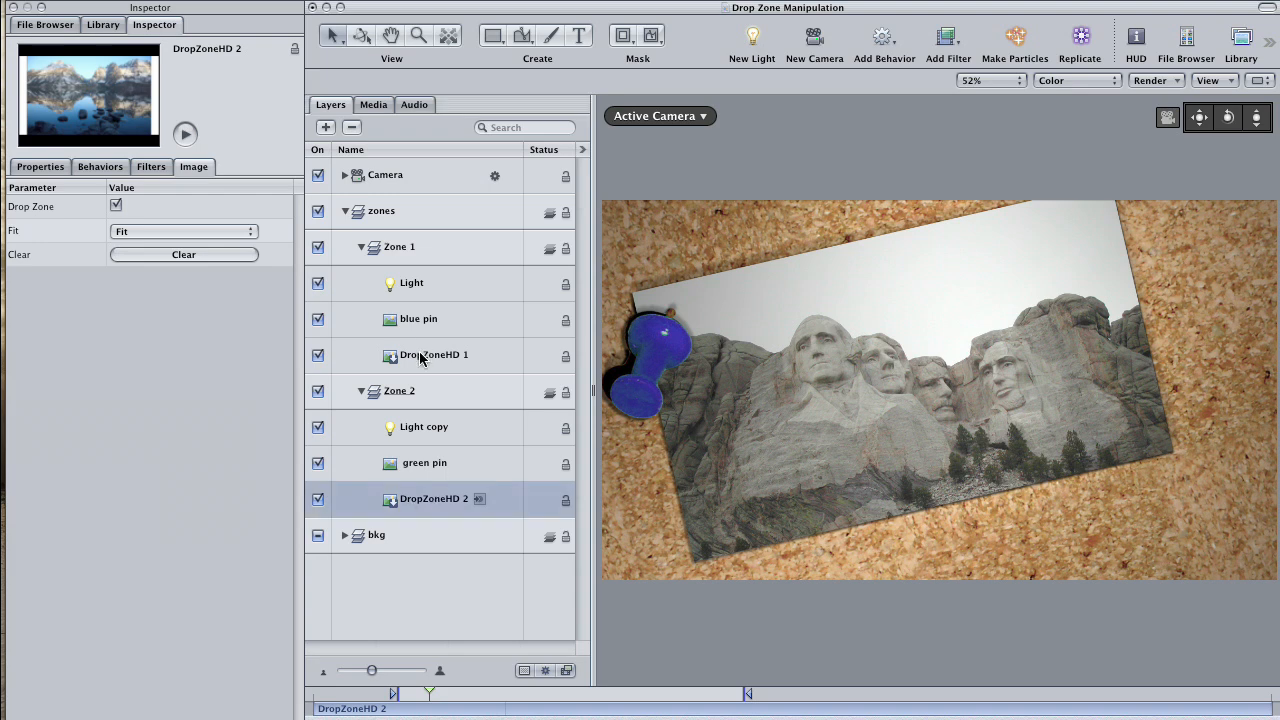
{"action": "left_click", "coordinate": [420, 358]}
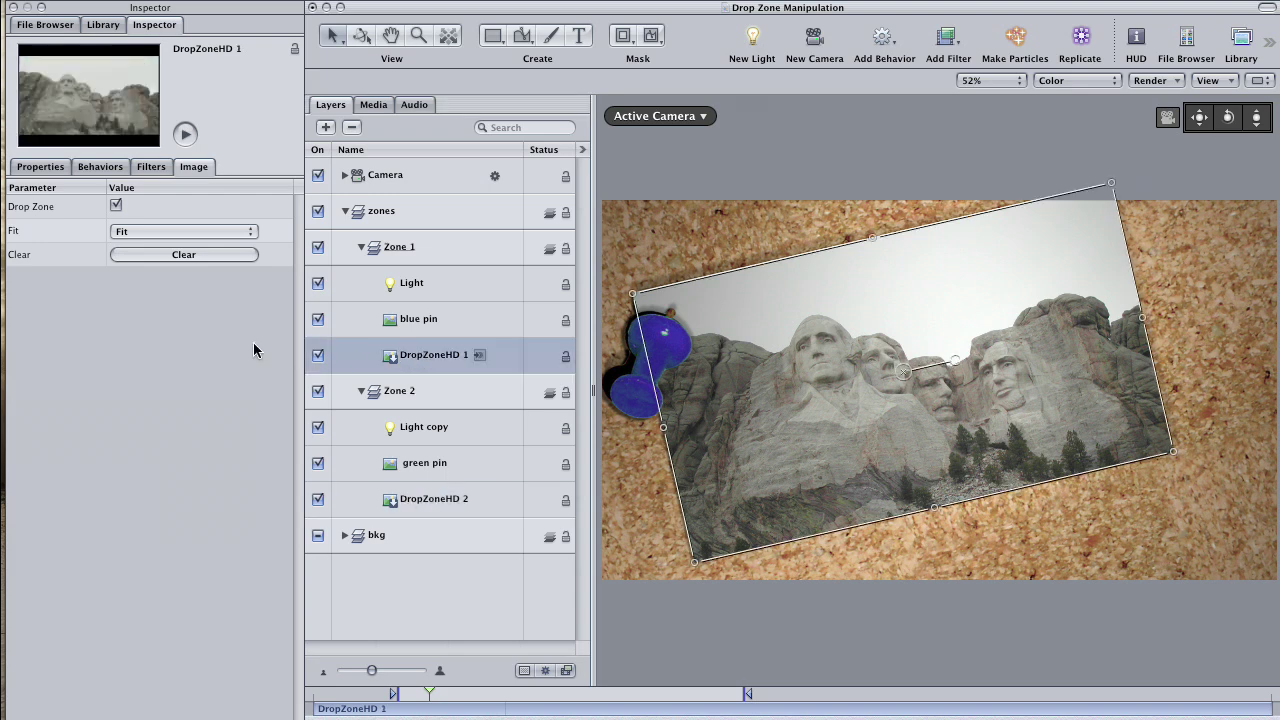
{"action": "left_click", "coordinate": [172, 256]}
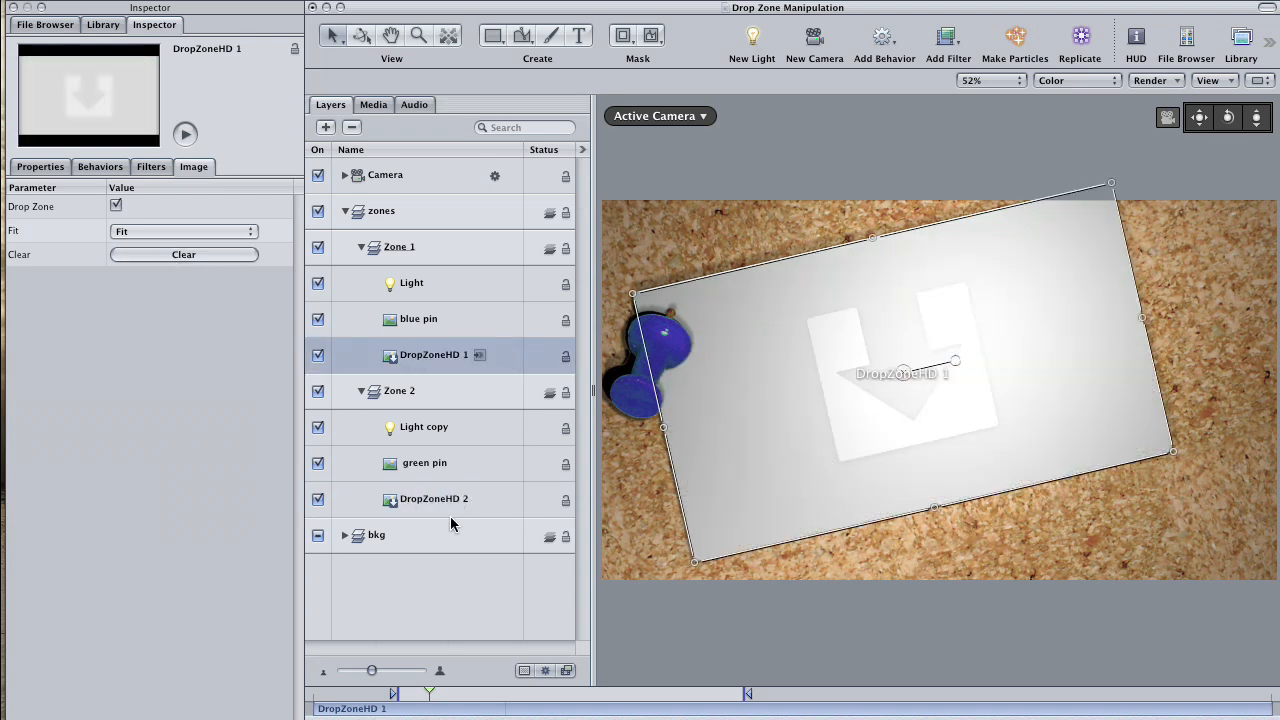
Clear the photo from DropZoneHD 2, then reselect DropZoneHD 1.
{"action": "left_click", "coordinate": [446, 505]}
{"action": "left_click", "coordinate": [188, 255]}
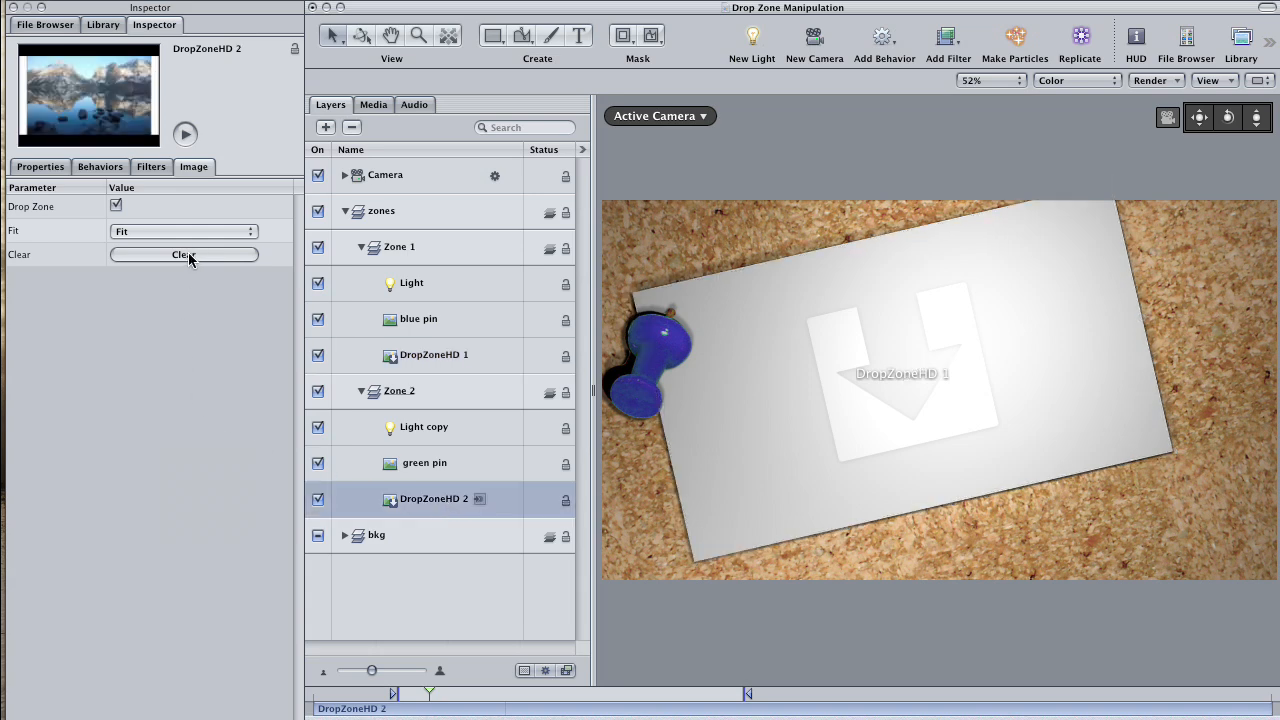
{"action": "left_click", "coordinate": [420, 356]}
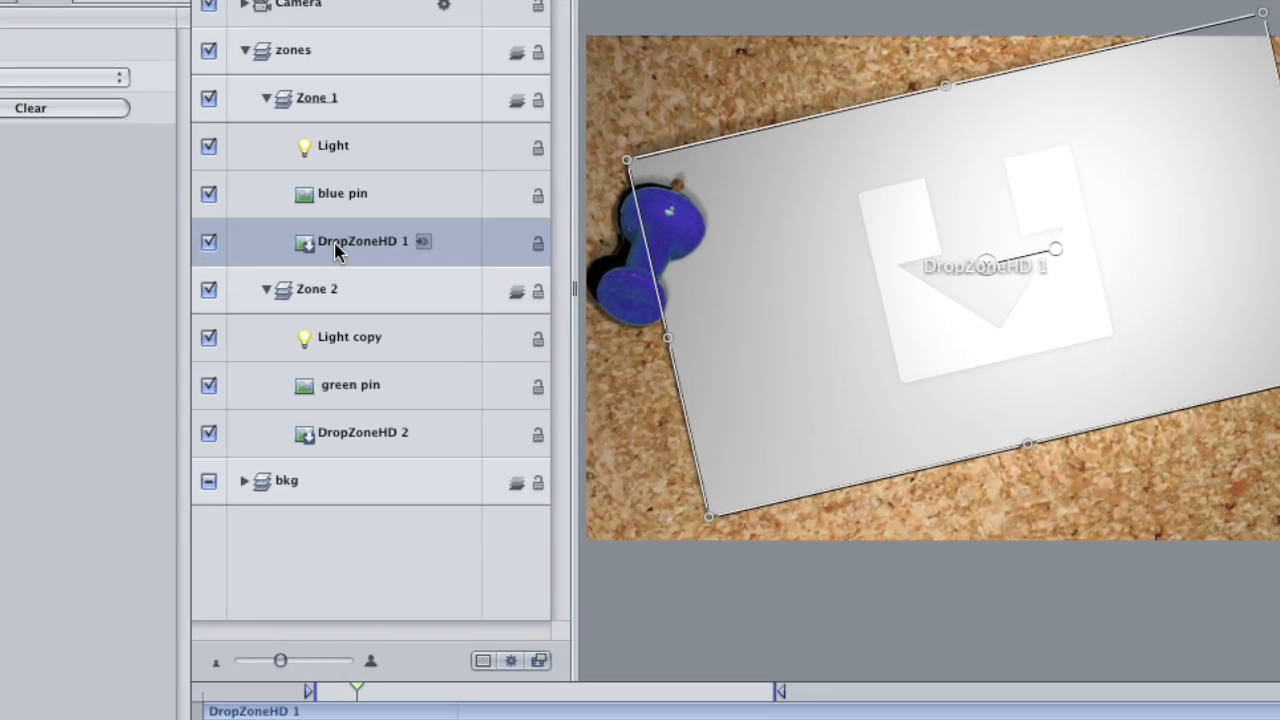
Group DropZoneHD 1 into a new group and make that group 2D.
{"action": "right_click", "coordinate": [343, 246]}
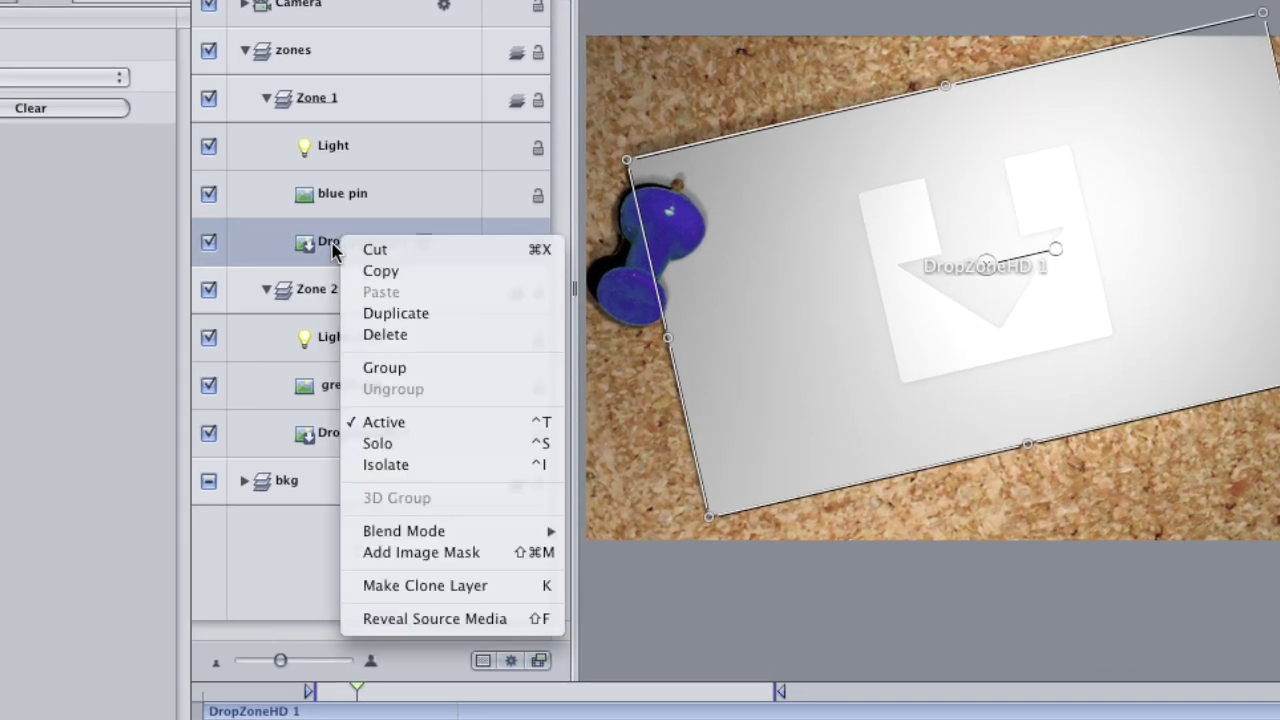
{"action": "left_click", "coordinate": [398, 368]}
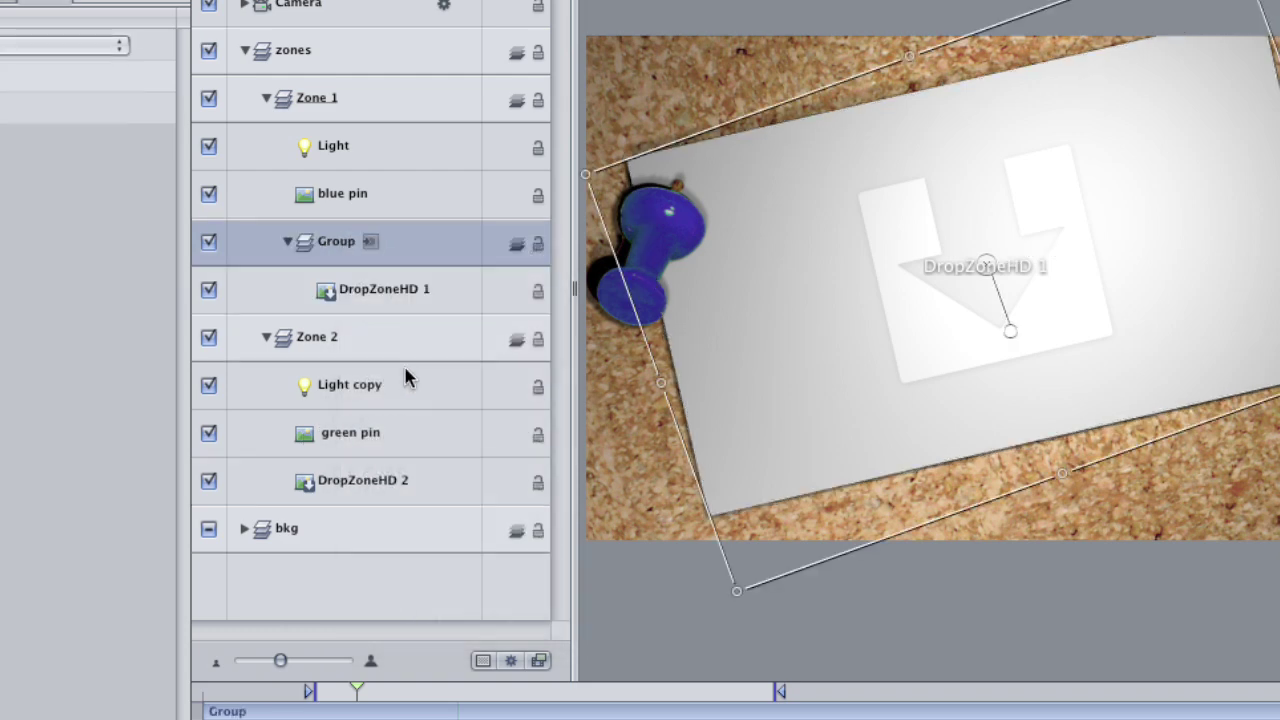
{"action": "left_click", "coordinate": [517, 246]}
Scrub slightly later and select DropZoneHD 1 inside the new group.
{"action": "left_click", "coordinate": [350, 110]}
{"action": "left_click", "coordinate": [405, 249]}
{"action": "left_click", "coordinate": [386, 691]}
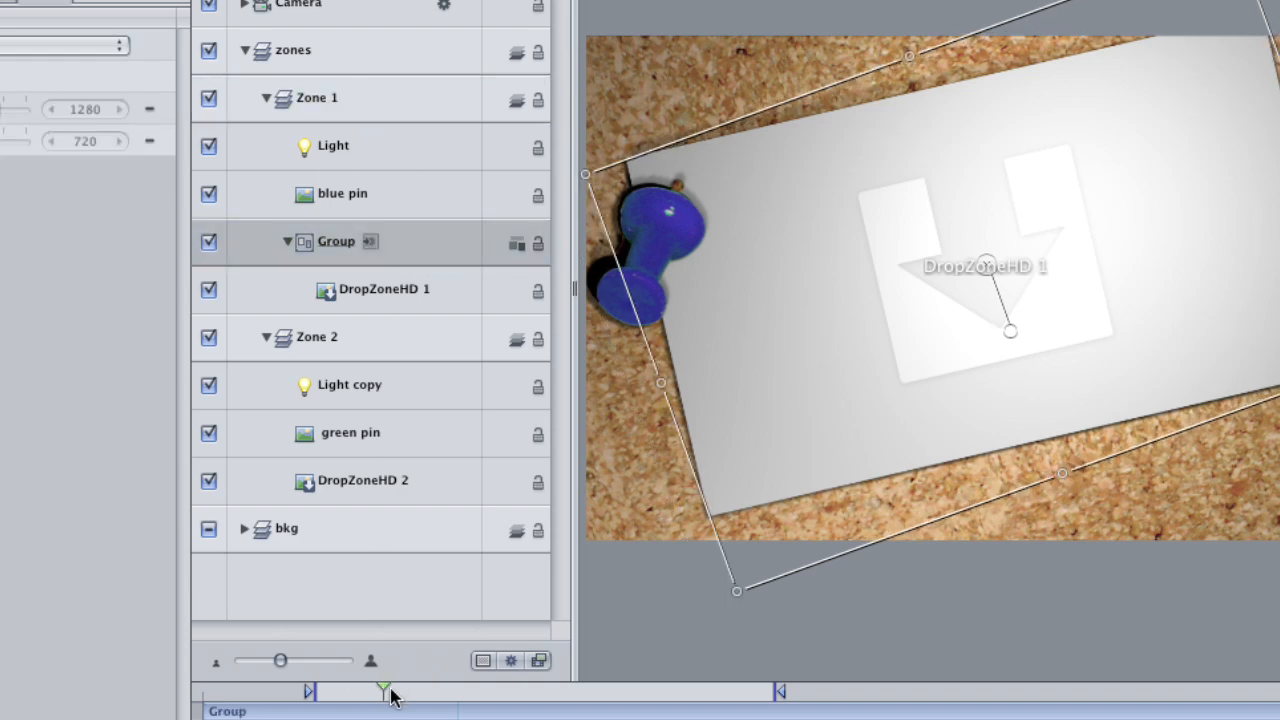
{"action": "mouse_move", "coordinate": [390, 697]}
{"action": "left_mouse_down"}
{"action": "mouse_move", "coordinate": [600, 697]}
{"action": "mouse_move", "coordinate": [430, 692]}
{"action": "left_mouse_up"}
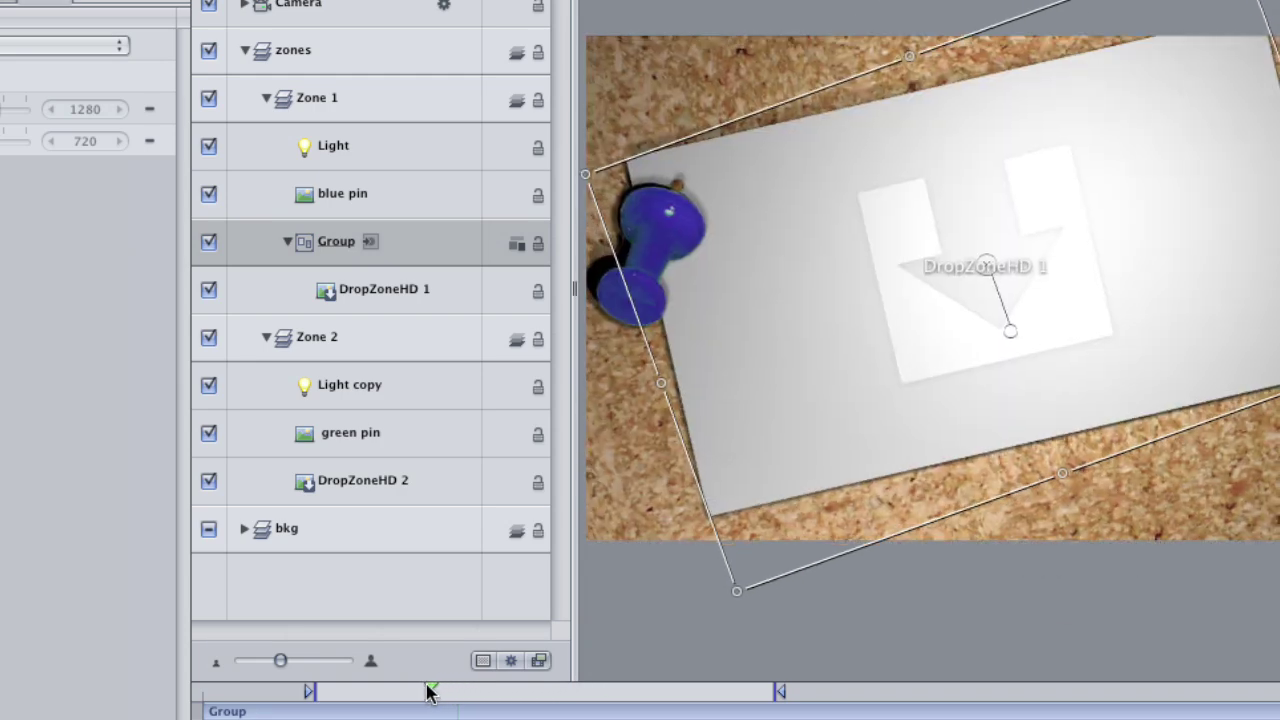
{"action": "left_click", "coordinate": [366, 297]}
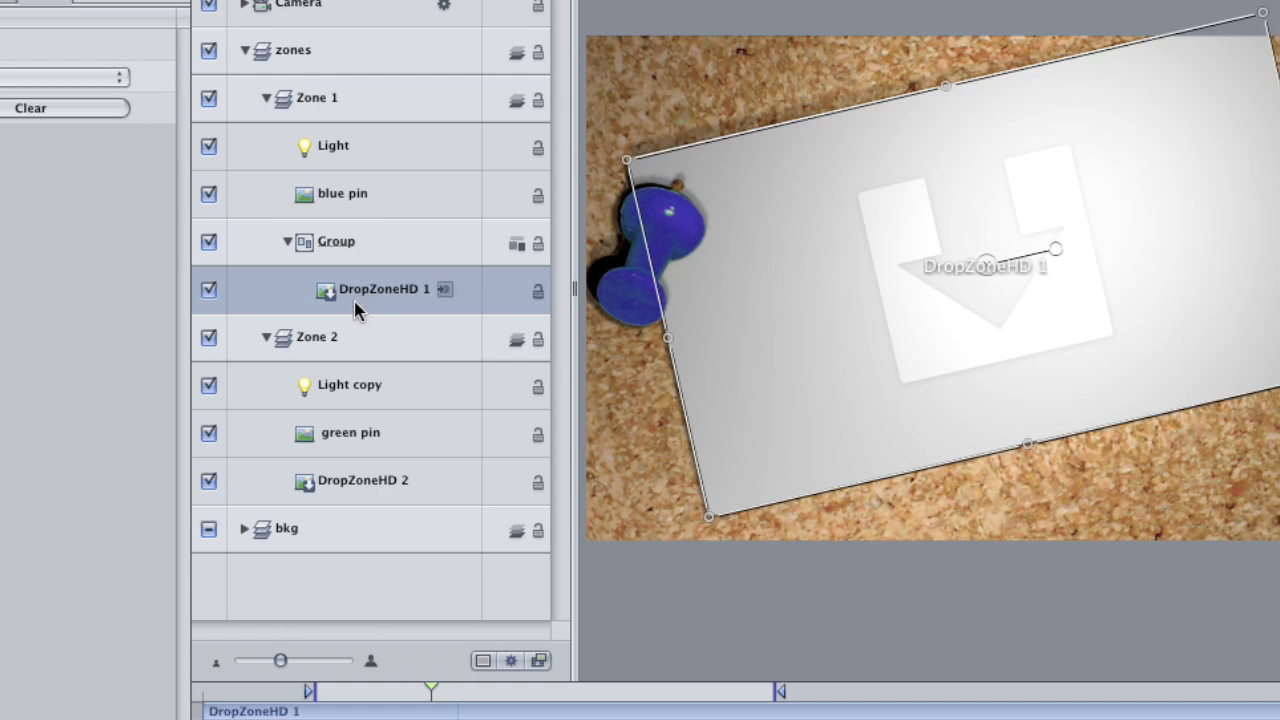
Duplicate DropZoneHD 1, rename the copy mask, and reselect the original.
{"action": "key", "text": "super+d"}
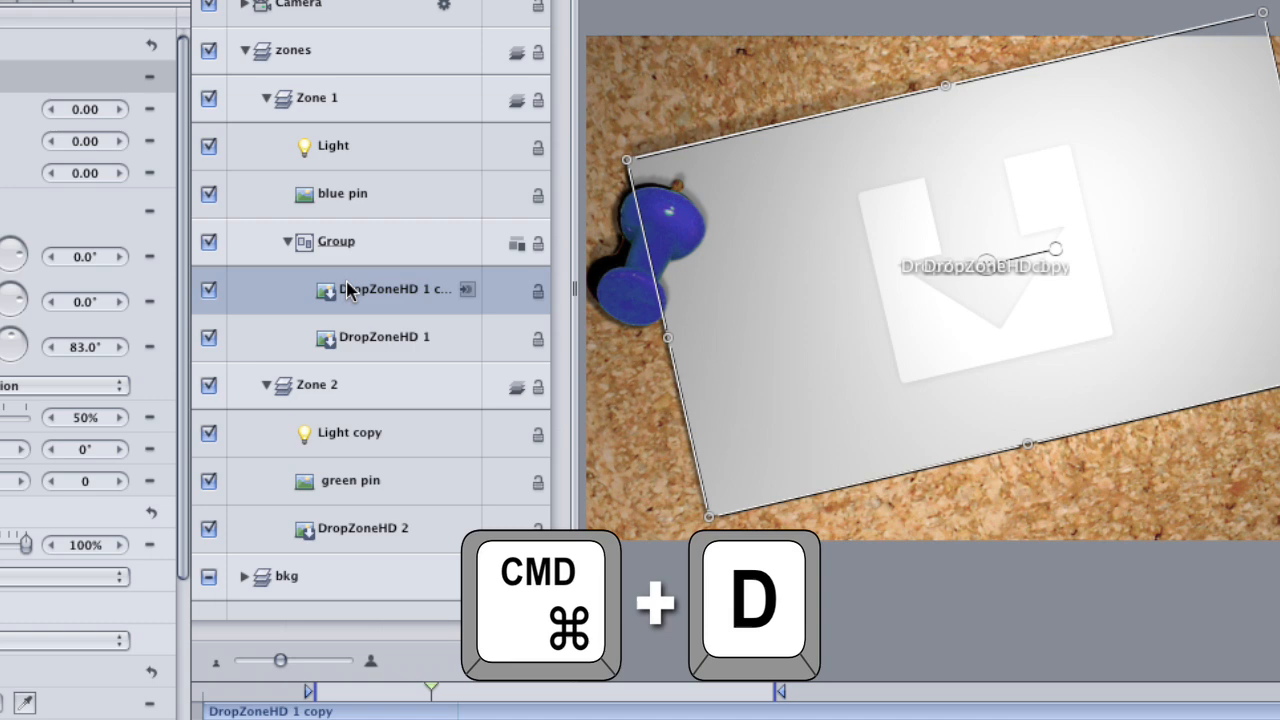
{"action": "double_click", "coordinate": [370, 288]}
{"action": "type", "text": "mask"}
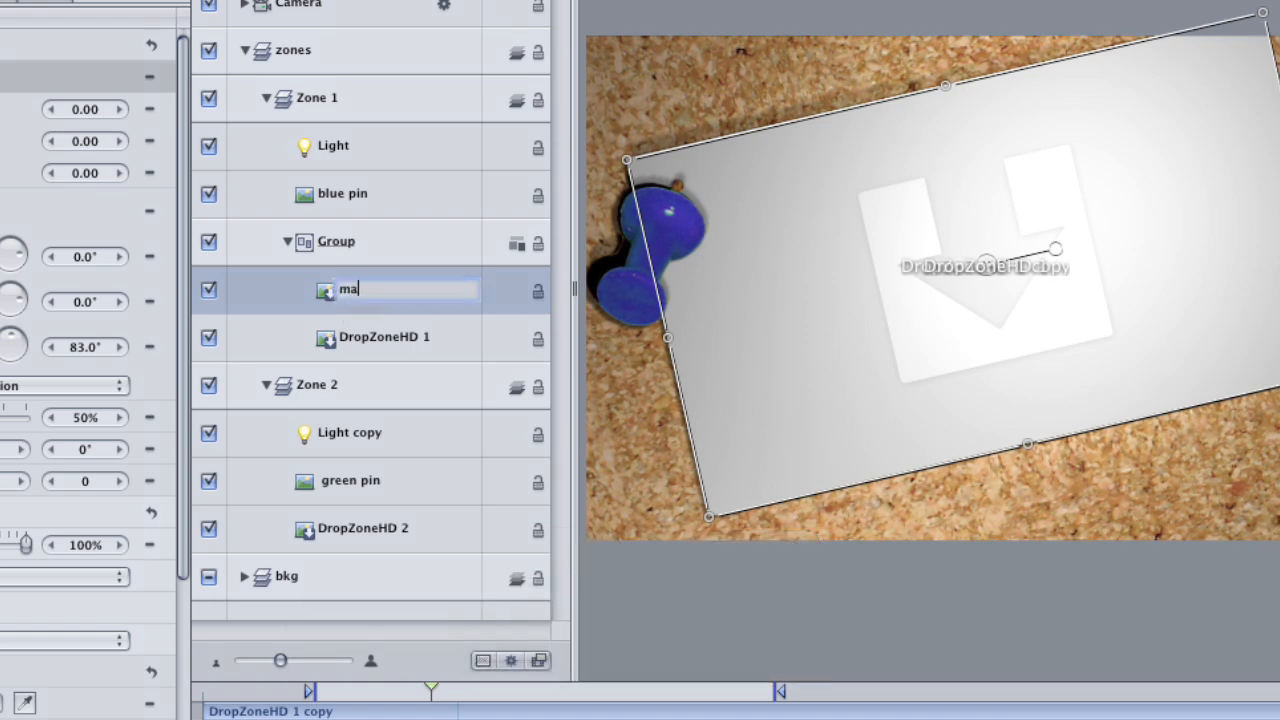
{"action": "key", "text": "Return"}
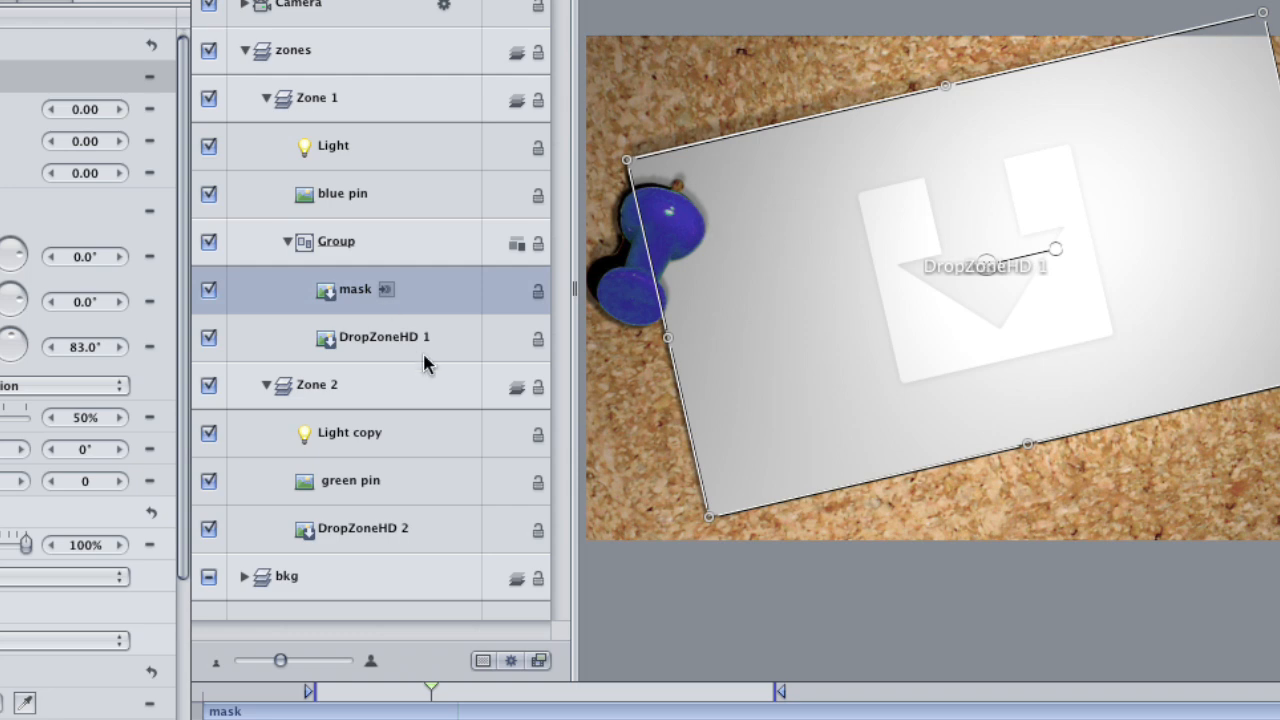
{"action": "left_click", "coordinate": [390, 340]}
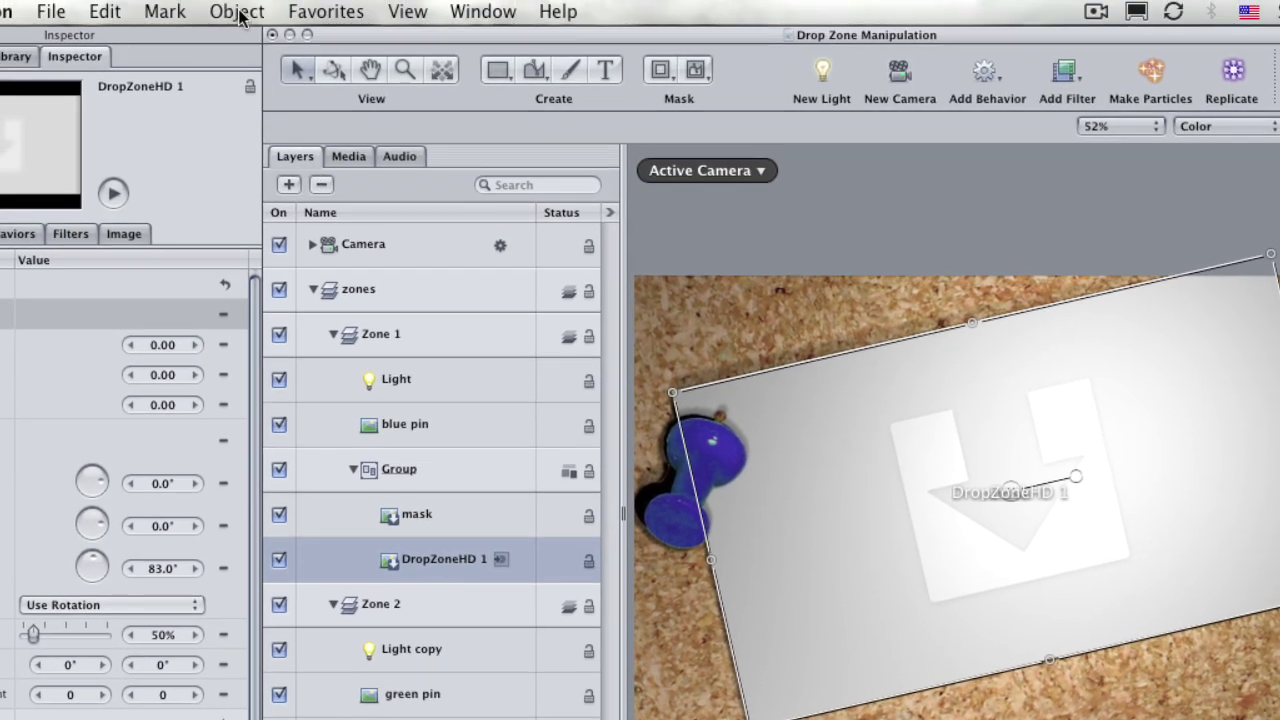
Add an image mask to DropZoneHD 1 sourced from the mask layer.
{"action": "left_click", "coordinate": [240, 15]}
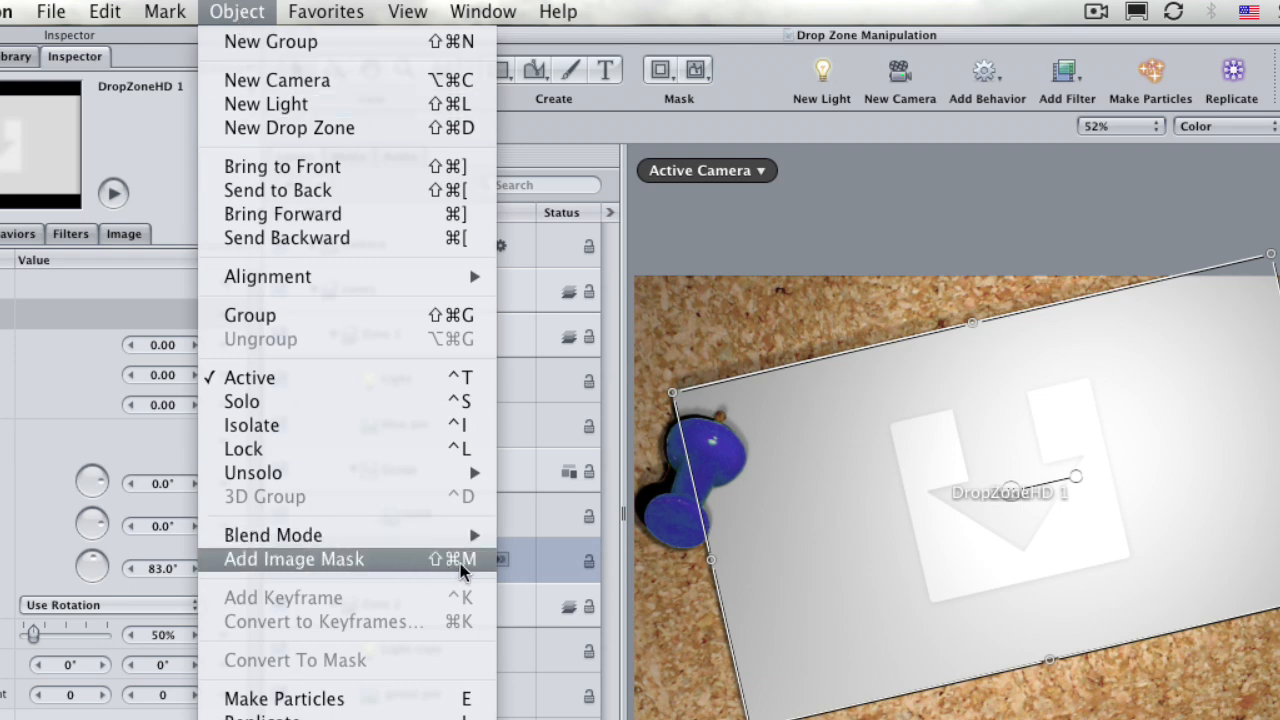
{"action": "left_click", "coordinate": [405, 566]}
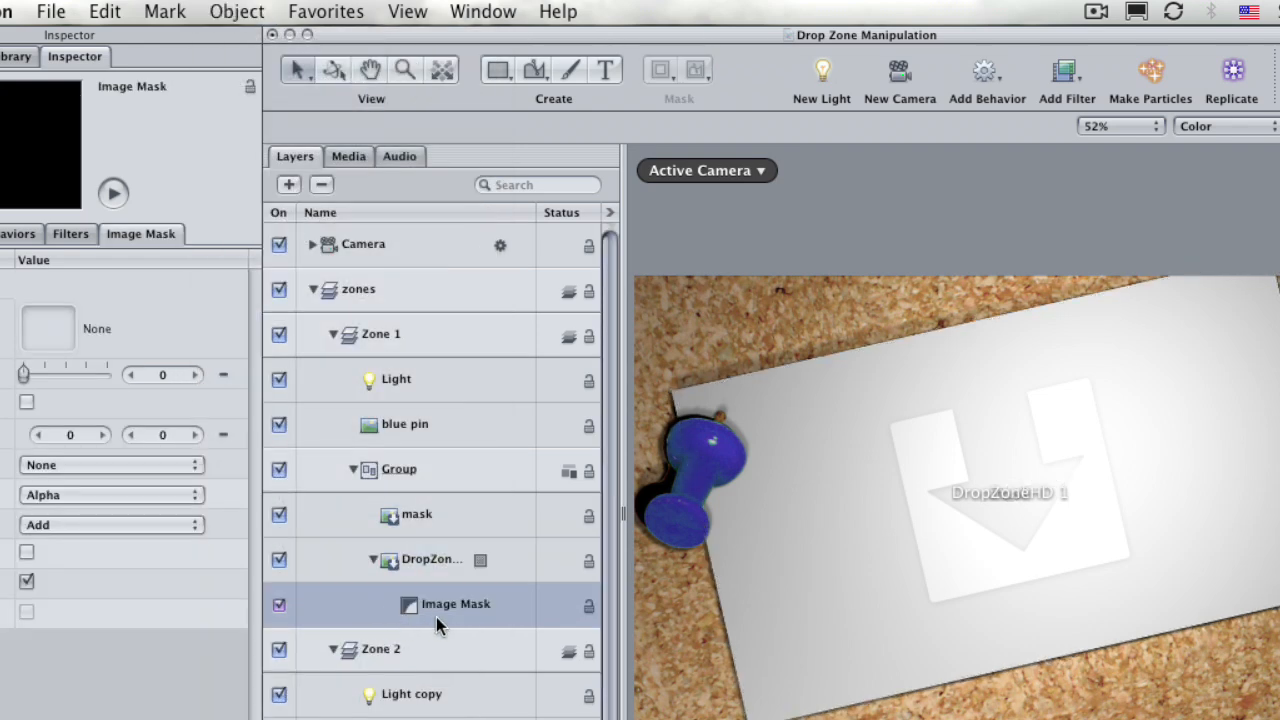
{"action": "left_click_drag", "start_coordinate": [427, 520], "coordinate": [447, 614]}
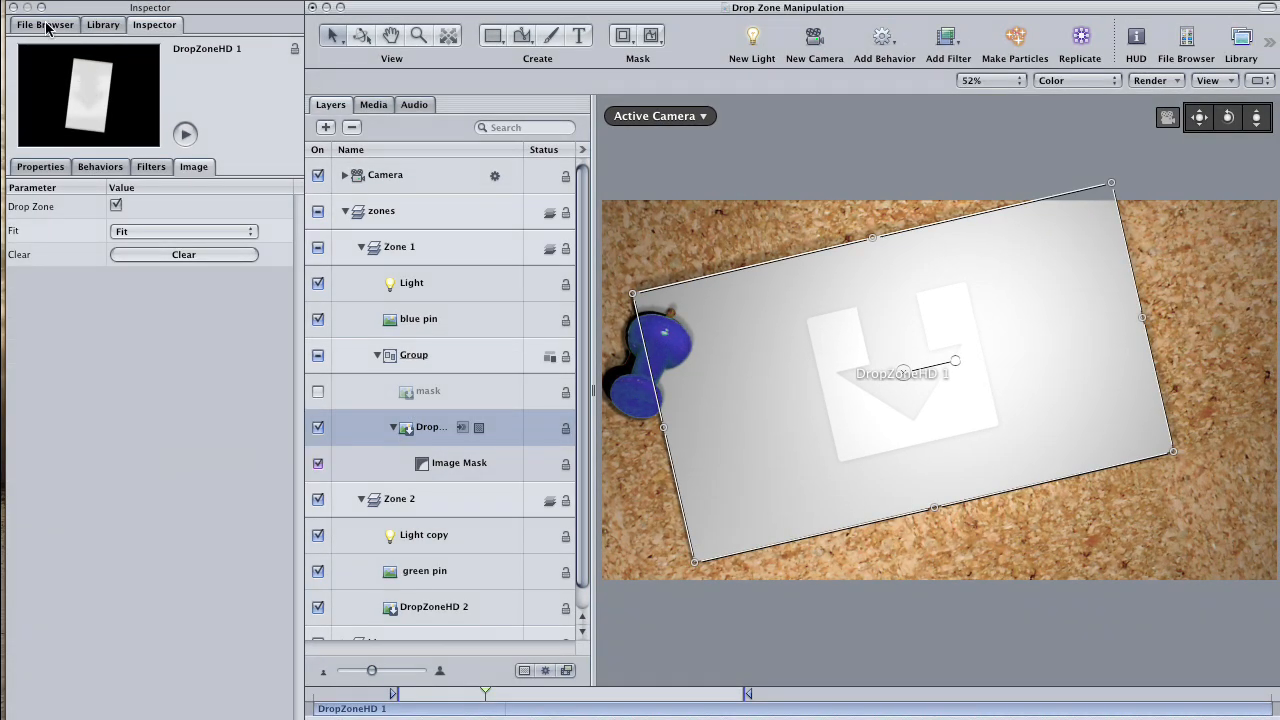
Drop Mt Rushmore.JPG into the masked DropZoneHD 1 again.
{"action": "left_click", "coordinate": [46, 27]}
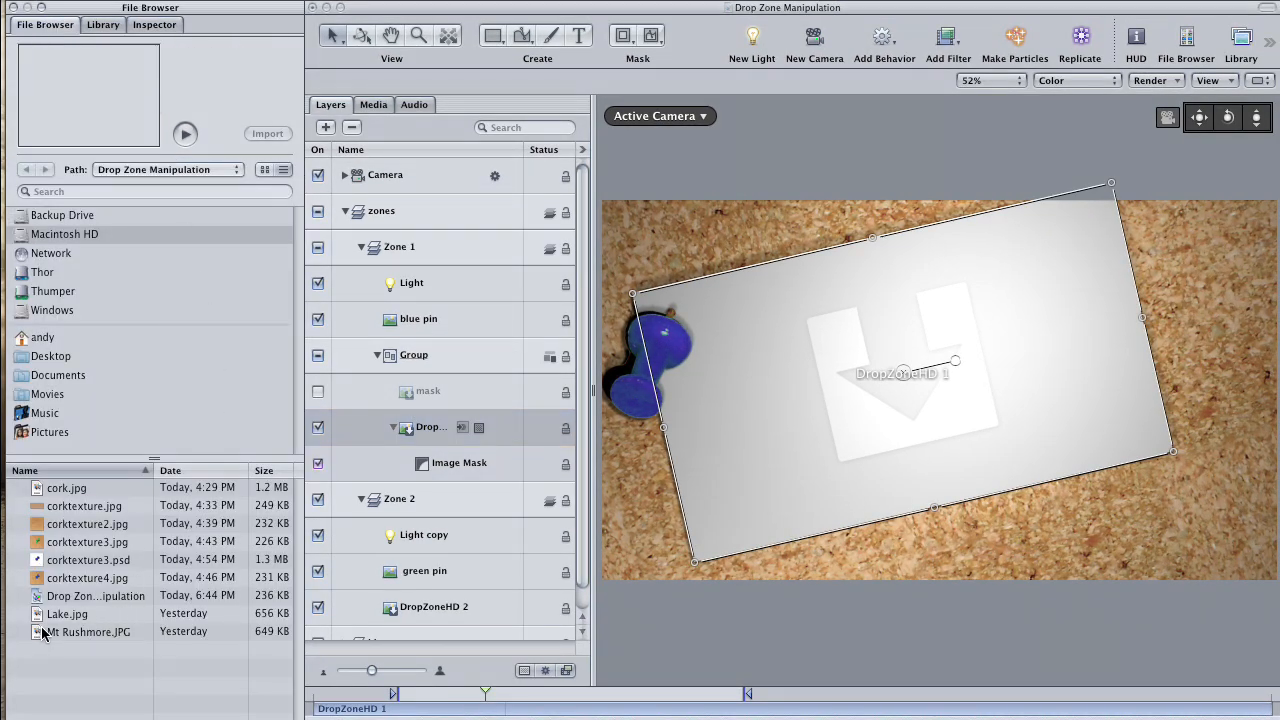
{"action": "left_click_drag", "start_coordinate": [45, 636], "coordinate": [428, 432]}
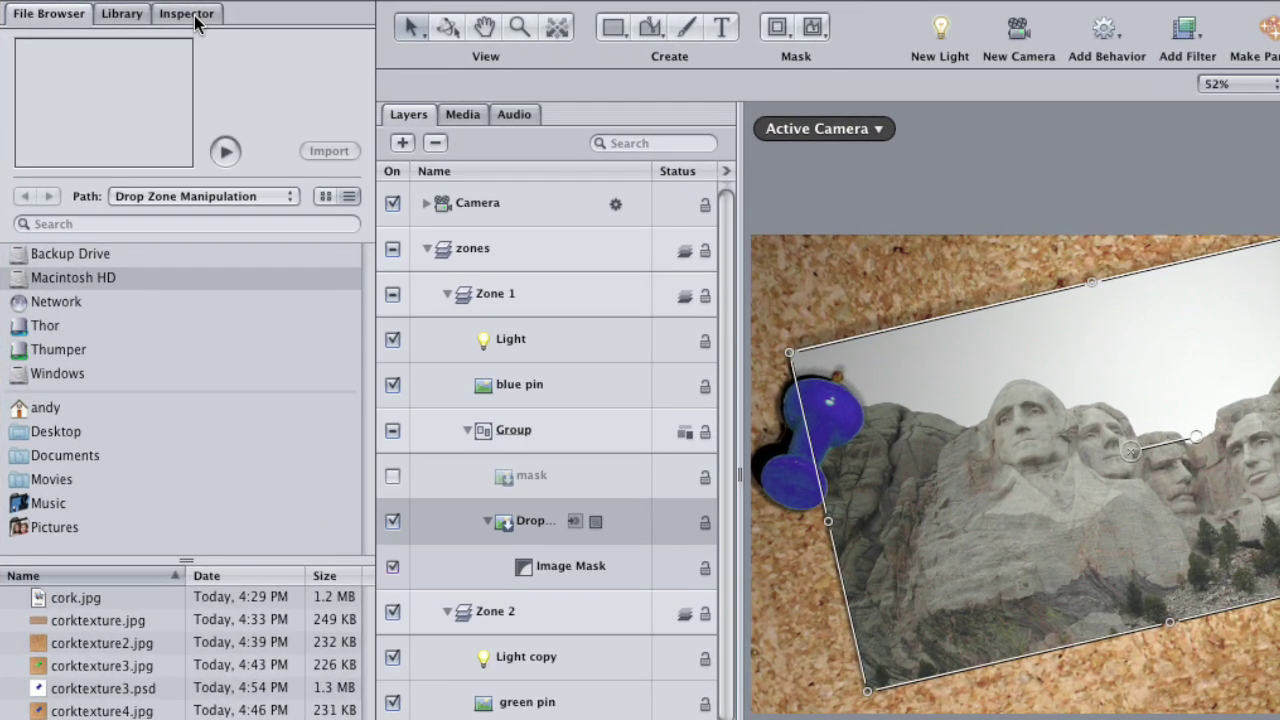
{"action": "left_click", "coordinate": [160, 26]}
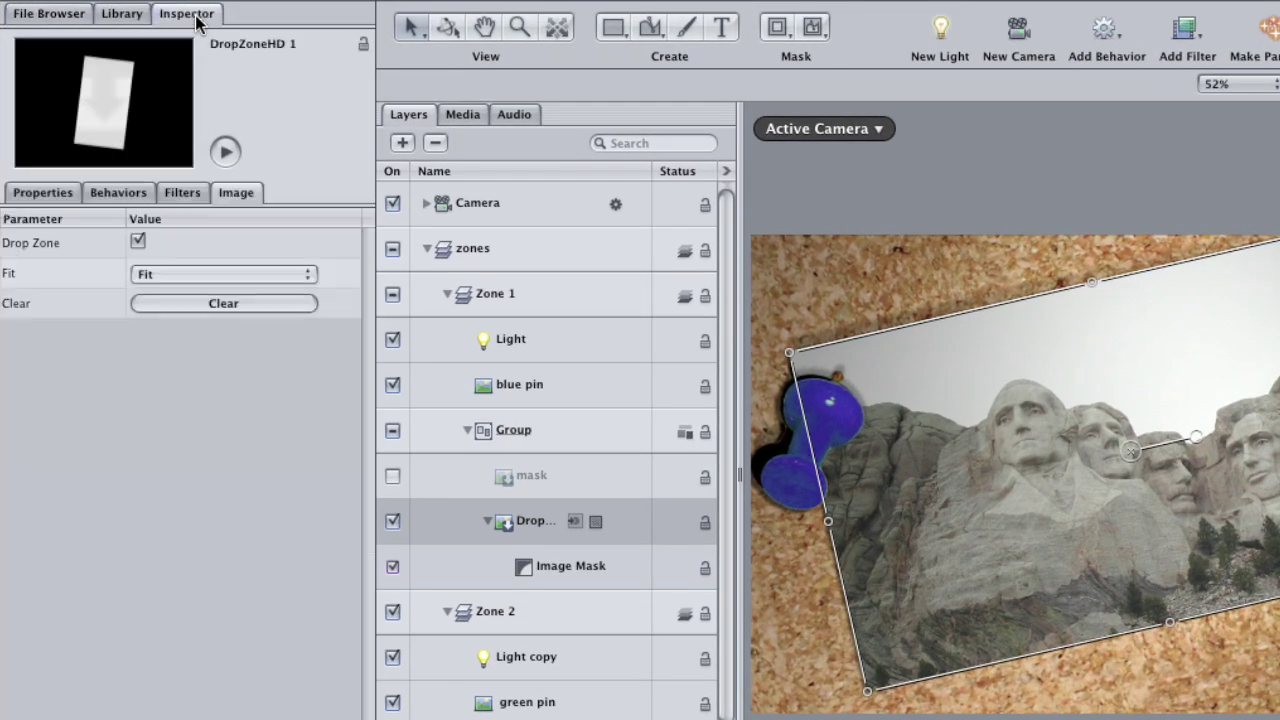
Scale the Mount Rushmore photo up to 88% in the Properties settings.
{"action": "left_click", "coordinate": [52, 197]}
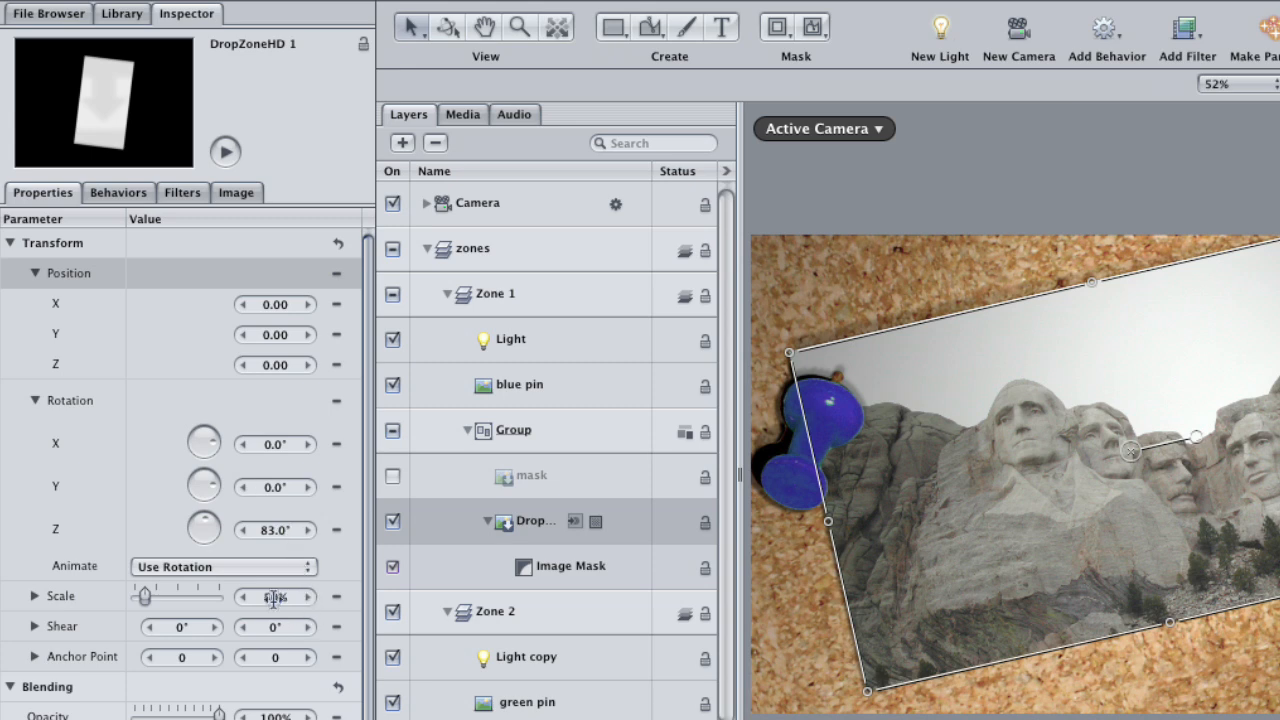
{"action": "left_click_drag", "start_coordinate": [290, 596], "coordinate": [330, 596]}
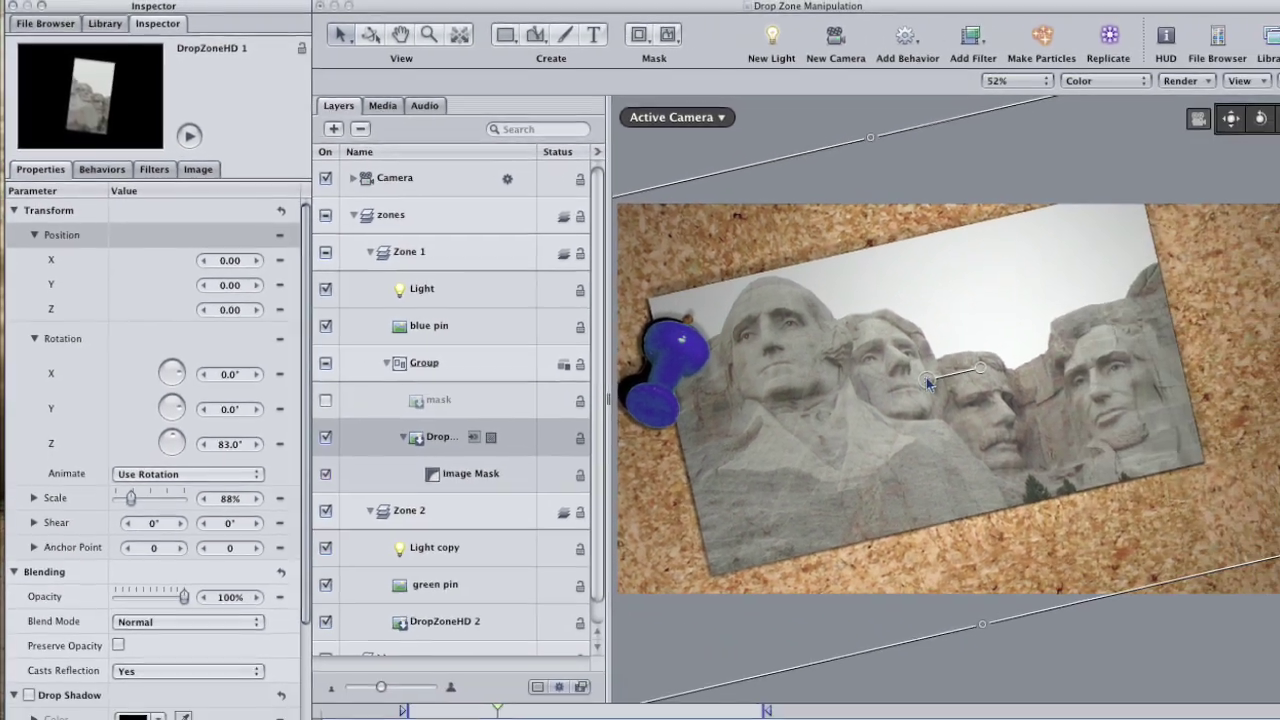
{"action": "left_click_drag", "start_coordinate": [926, 377], "coordinate": [886, 377]}
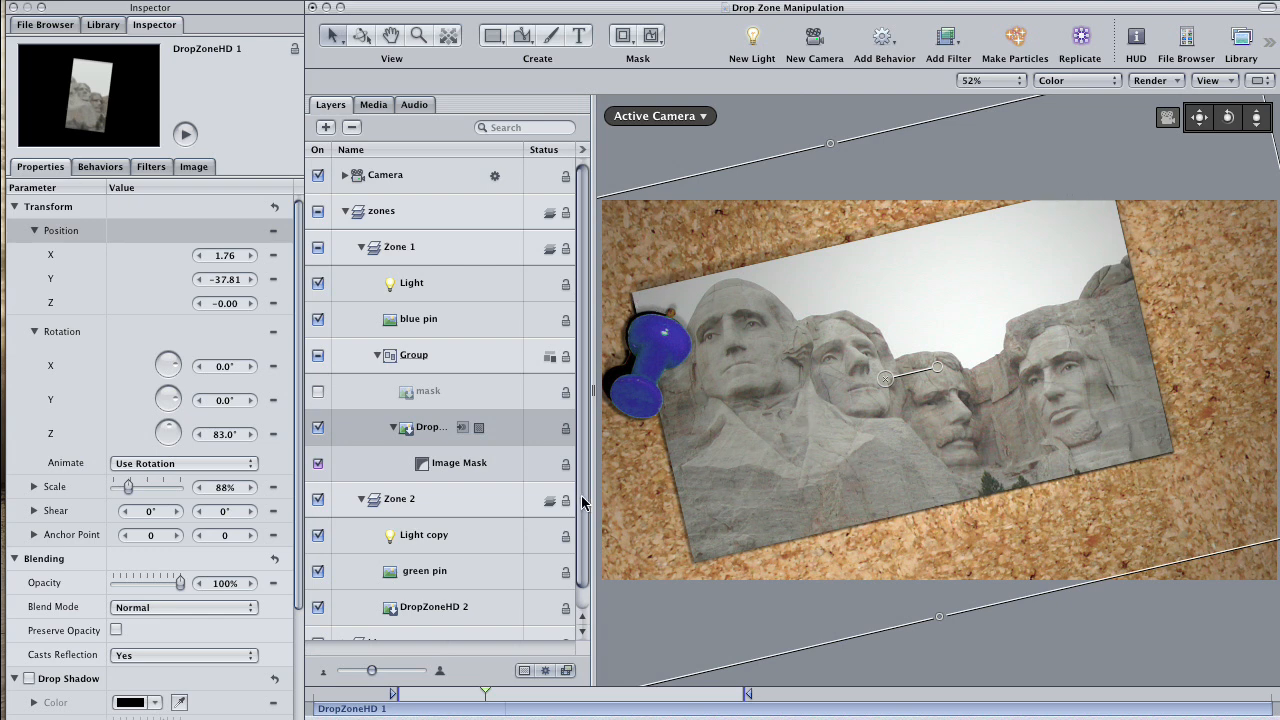
{"action": "scroll", "coordinate": [579, 570], "scroll_direction": "down", "scroll_amount": 2}
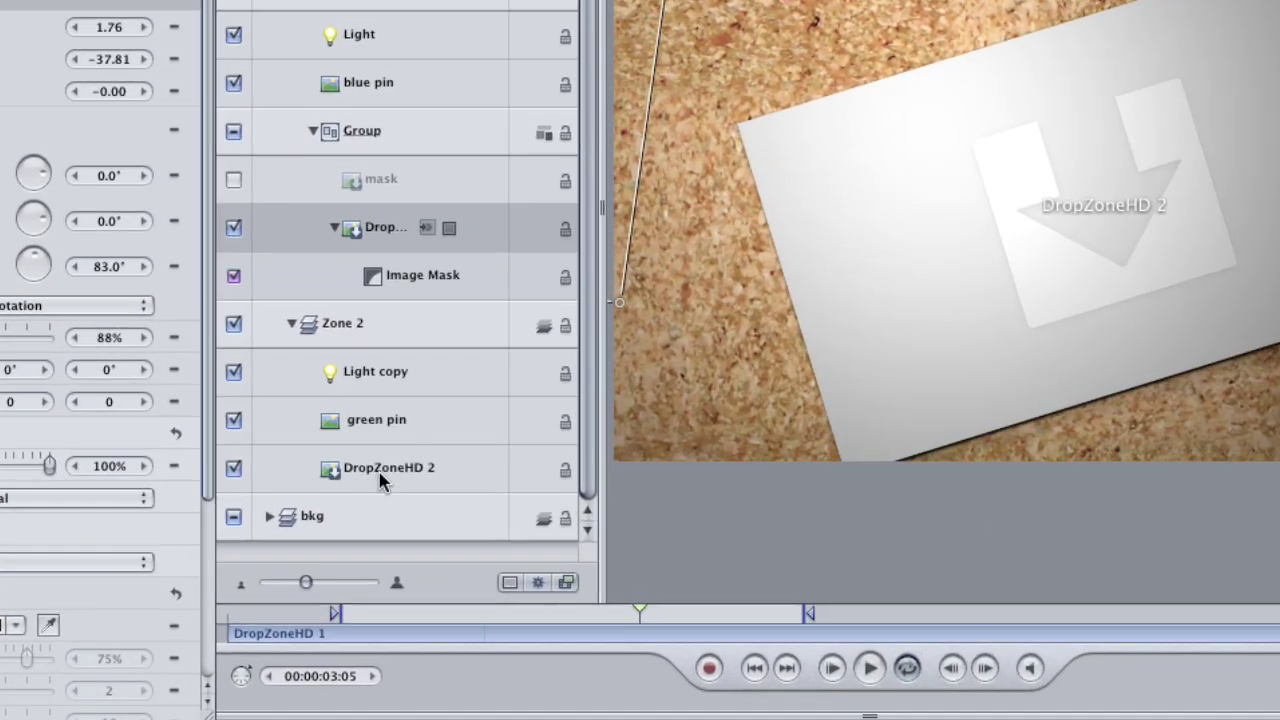
Group DropZoneHD 2 into a new 2D Group 1 and reselect the drop zone.
{"action": "left_click", "coordinate": [450, 592]}
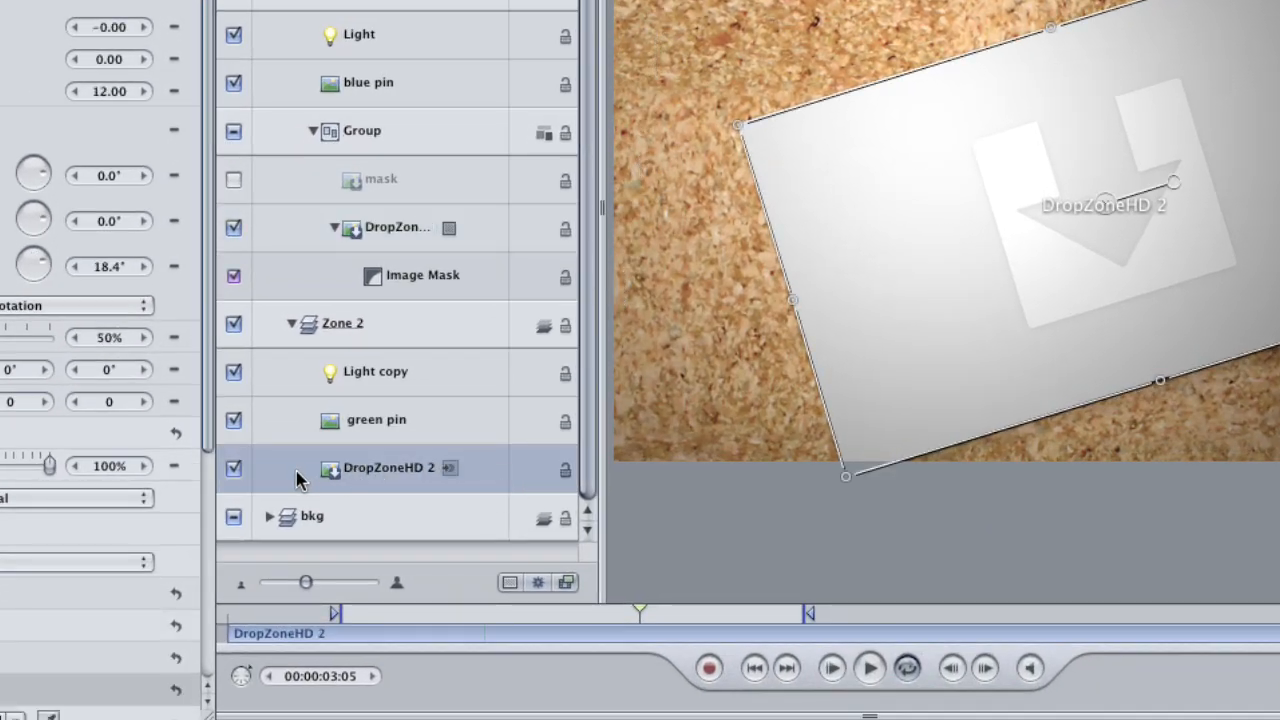
{"action": "right_click", "coordinate": [478, 475]}
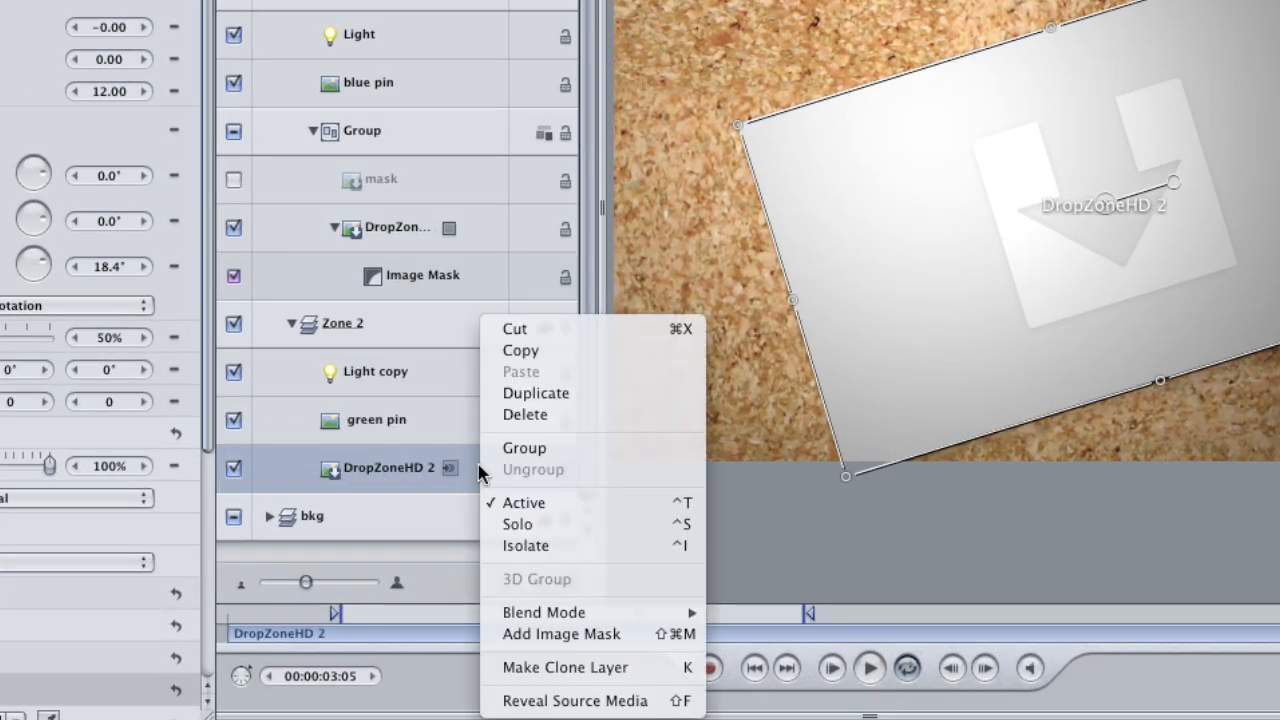
{"action": "left_click", "coordinate": [528, 451]}
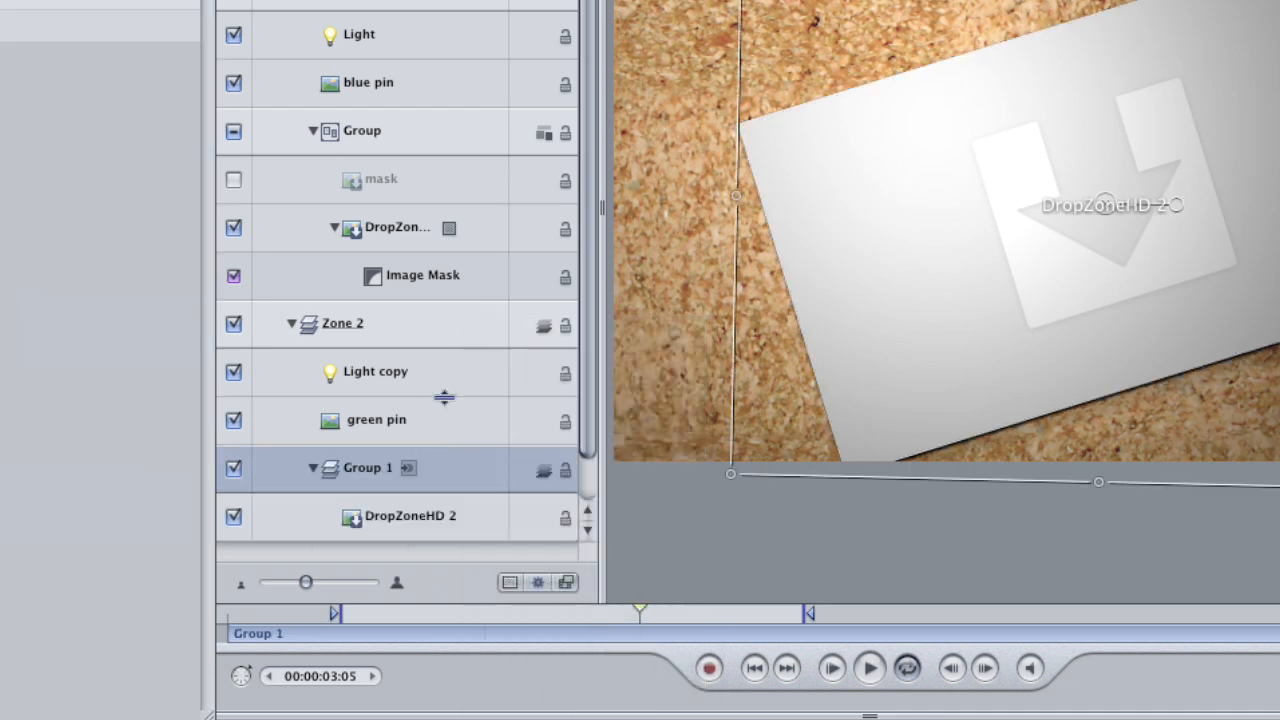
{"action": "left_click", "coordinate": [545, 471]}
{"action": "scroll", "coordinate": [588, 460], "scroll_direction": "down", "scroll_amount": 1}
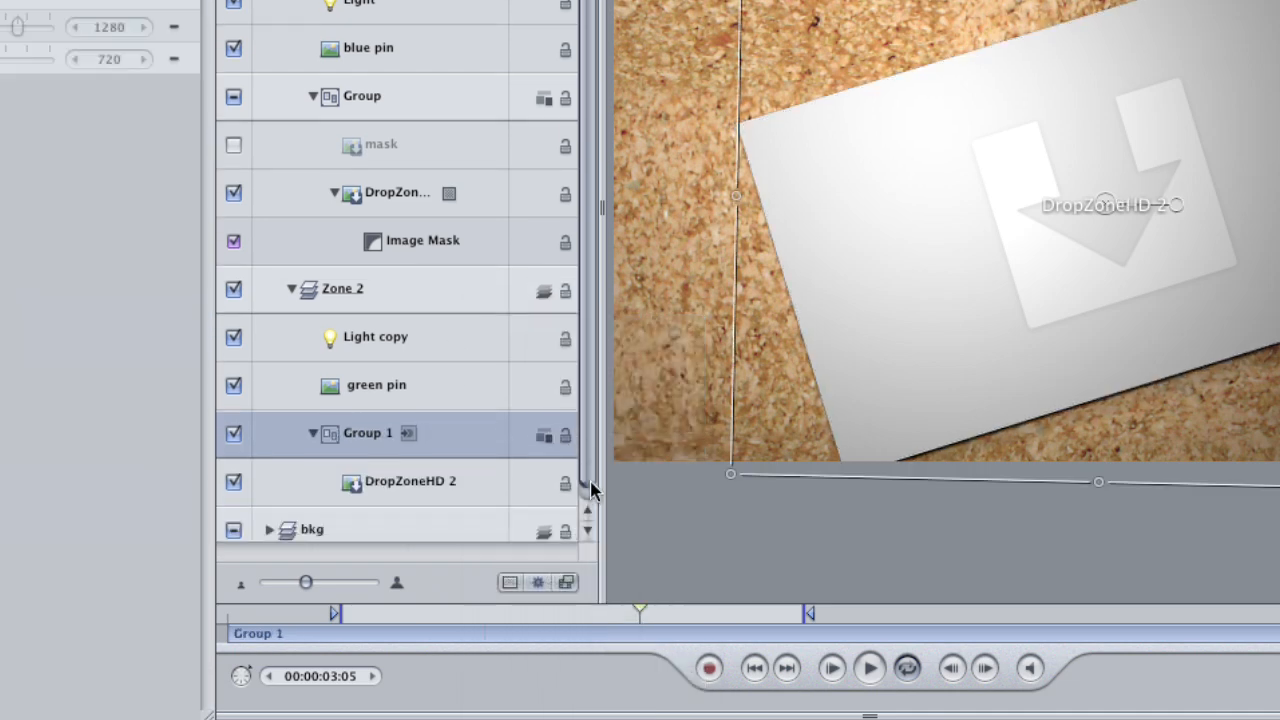
{"action": "left_click", "coordinate": [466, 474]}
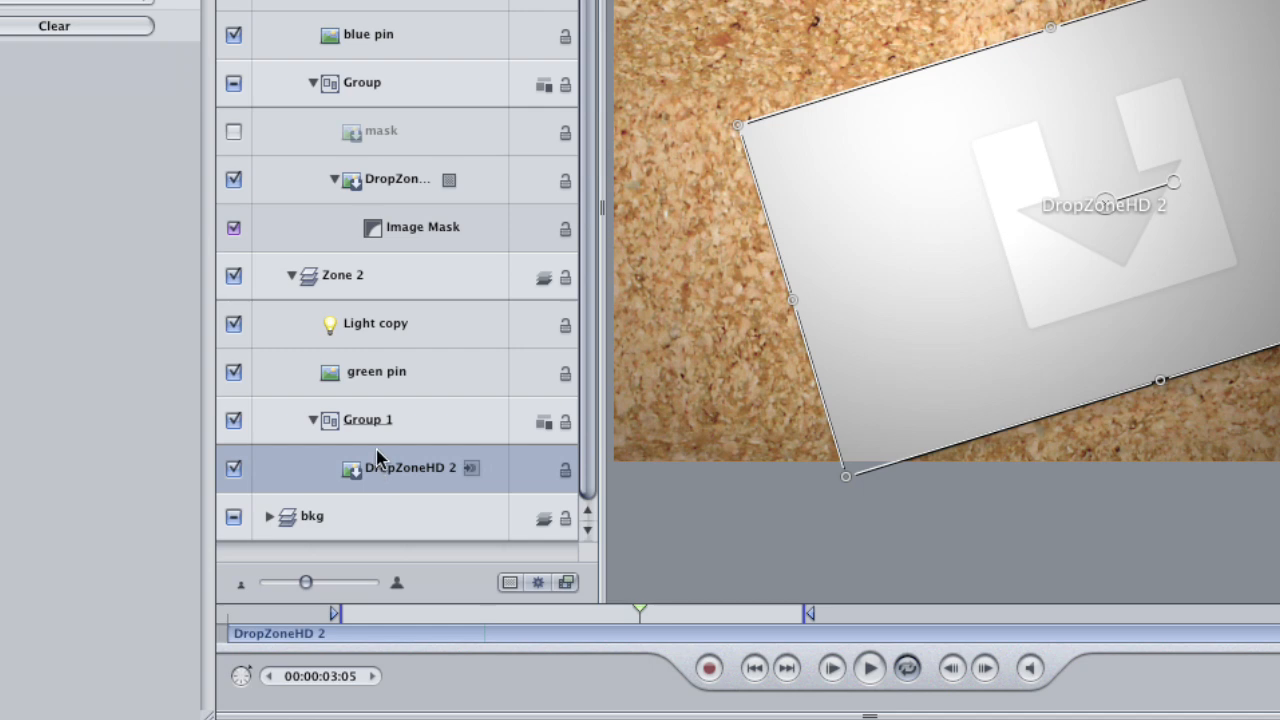
Duplicate DropZoneHD 2 as mask 2 and use it as DropZoneHD 2's image mask source.
{"action": "key", "text": "super+d"}
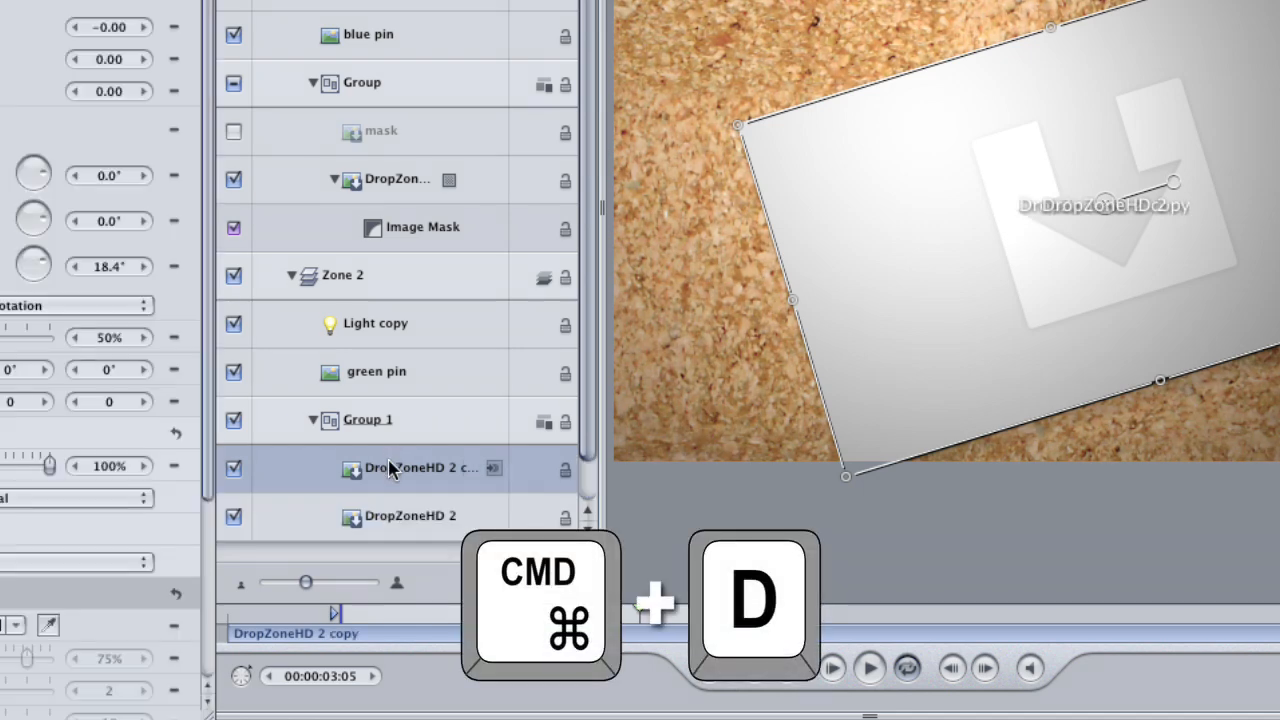
{"action": "type", "text": "ma"}
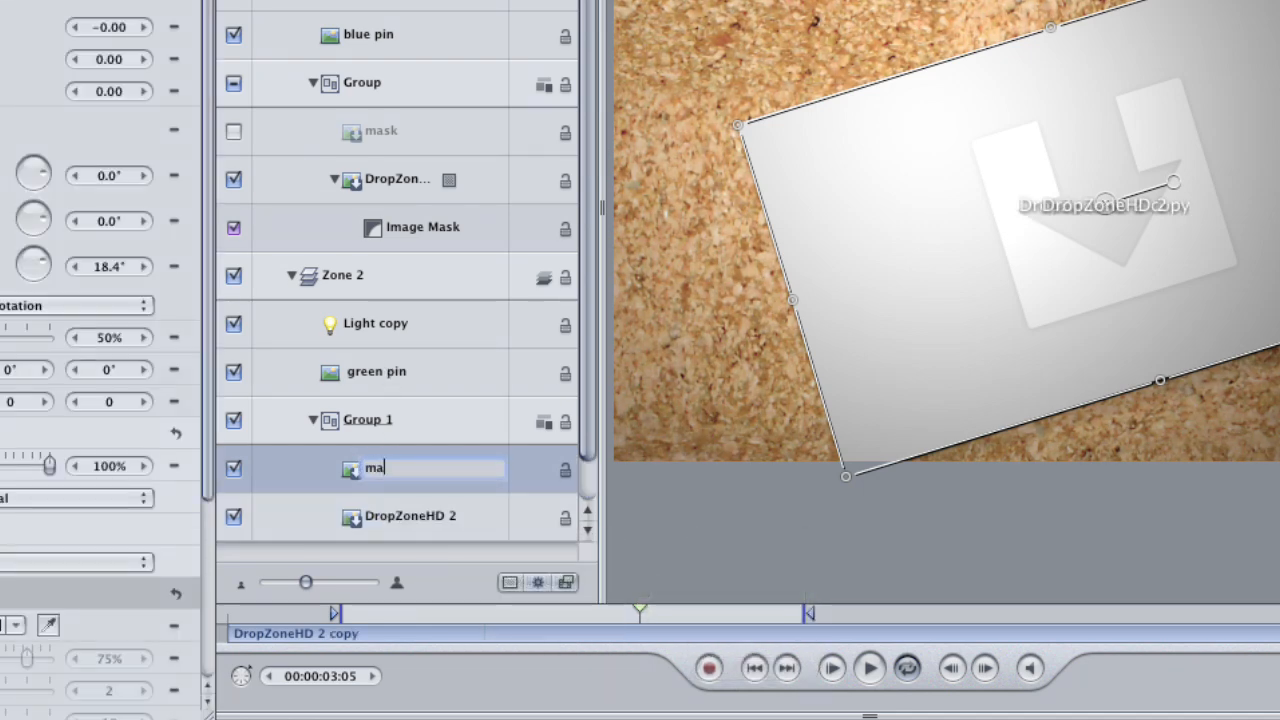
{"action": "type", "text": "sk 2"}
{"action": "key", "text": "Return"}
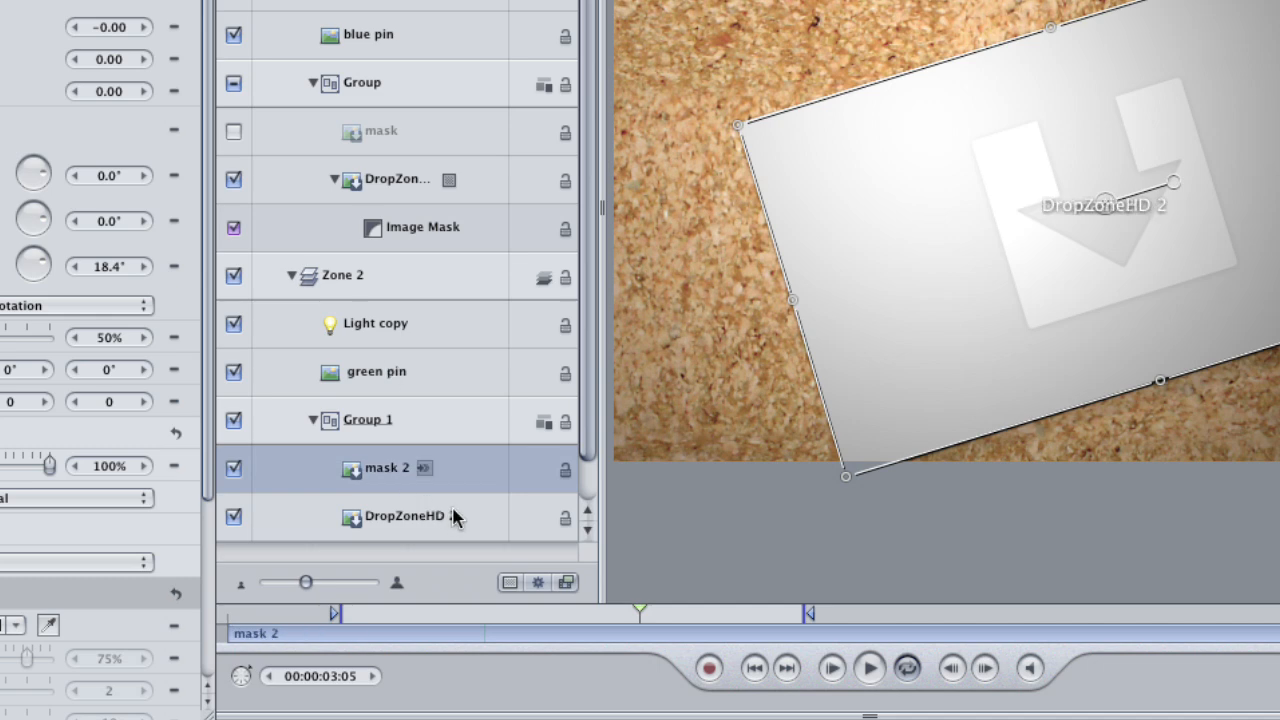
{"action": "left_click", "coordinate": [460, 518]}
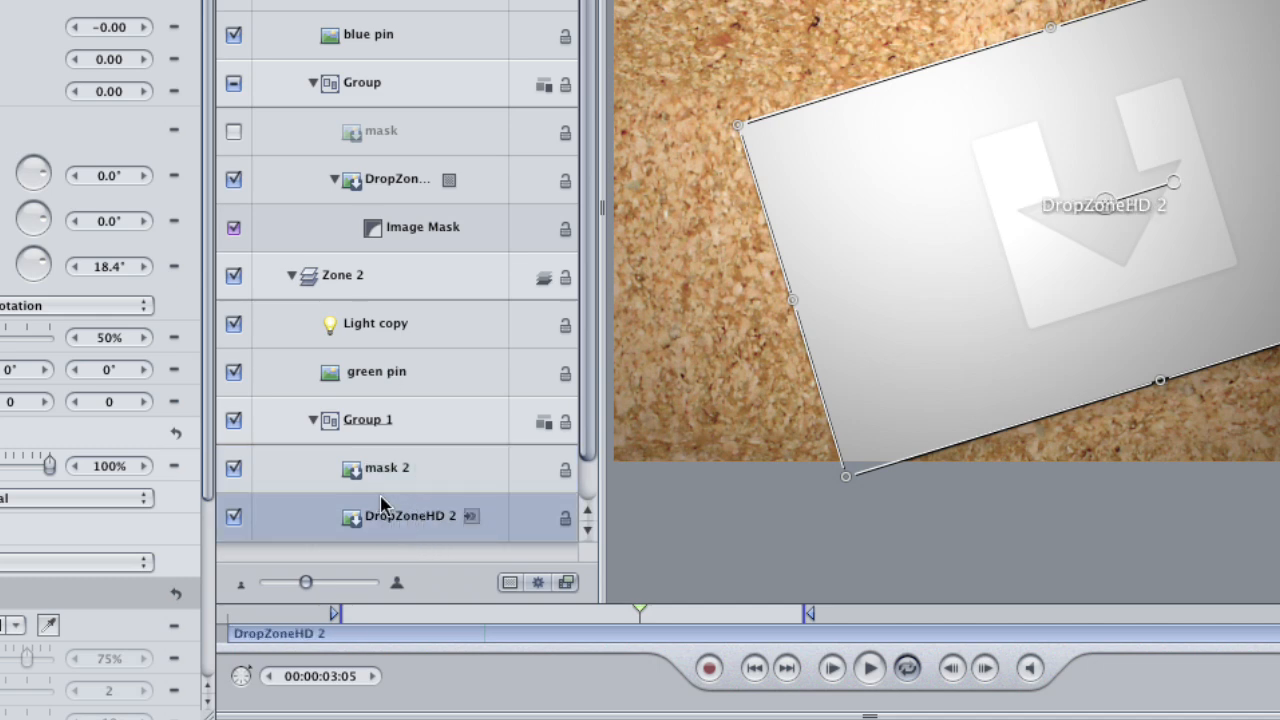
{"action": "key", "text": "shift+super+m"}
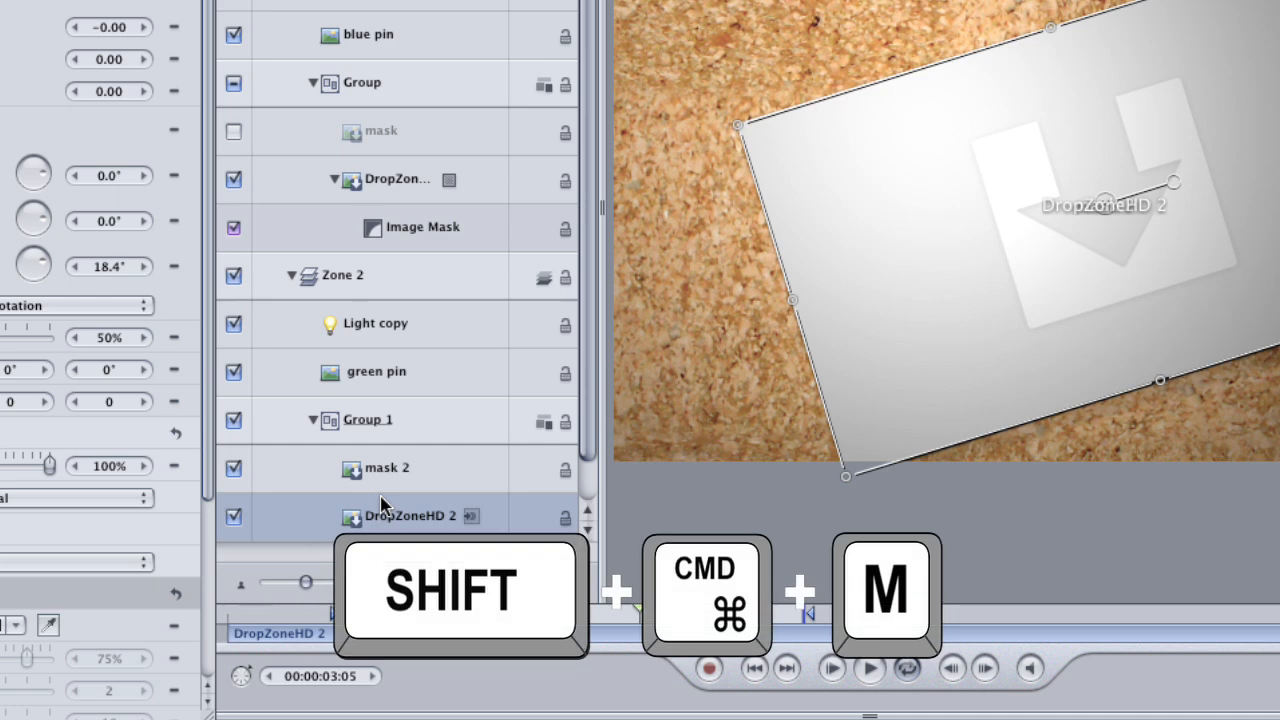
{"action": "scroll", "coordinate": [580, 500], "scroll_direction": "down", "scroll_amount": 3}
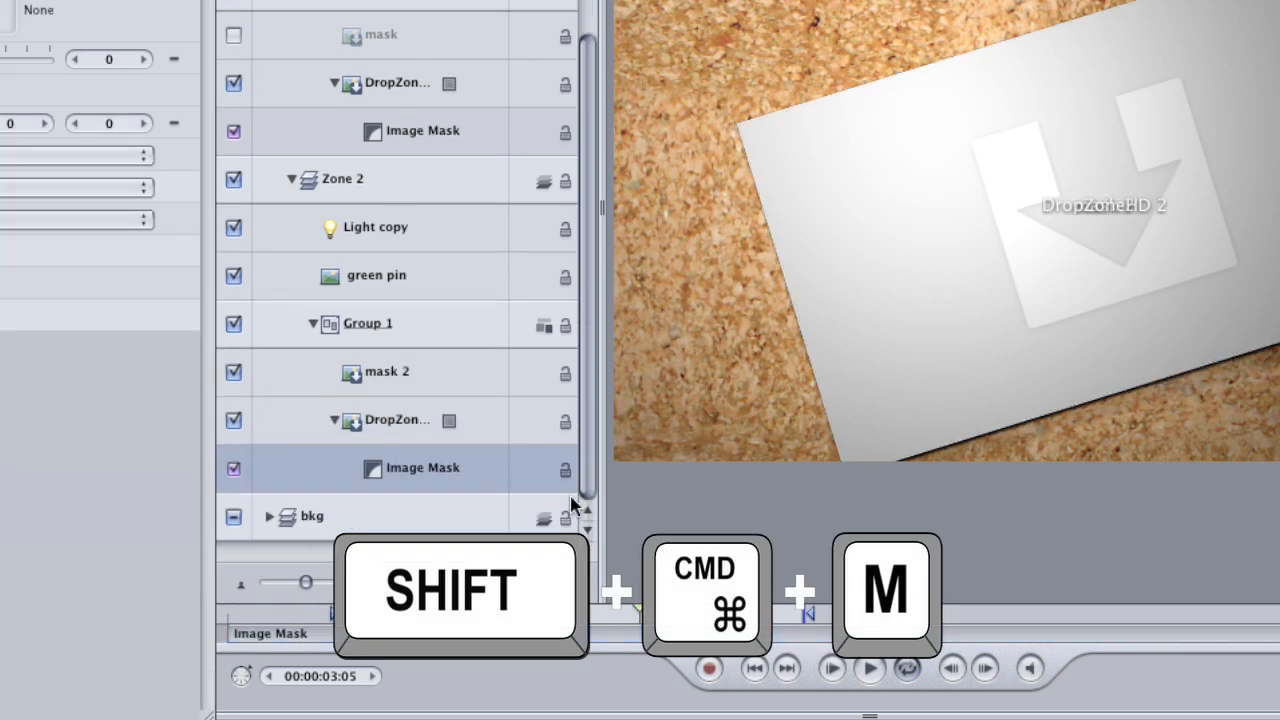
{"action": "left_click_drag", "start_coordinate": [423, 369], "coordinate": [418, 473]}
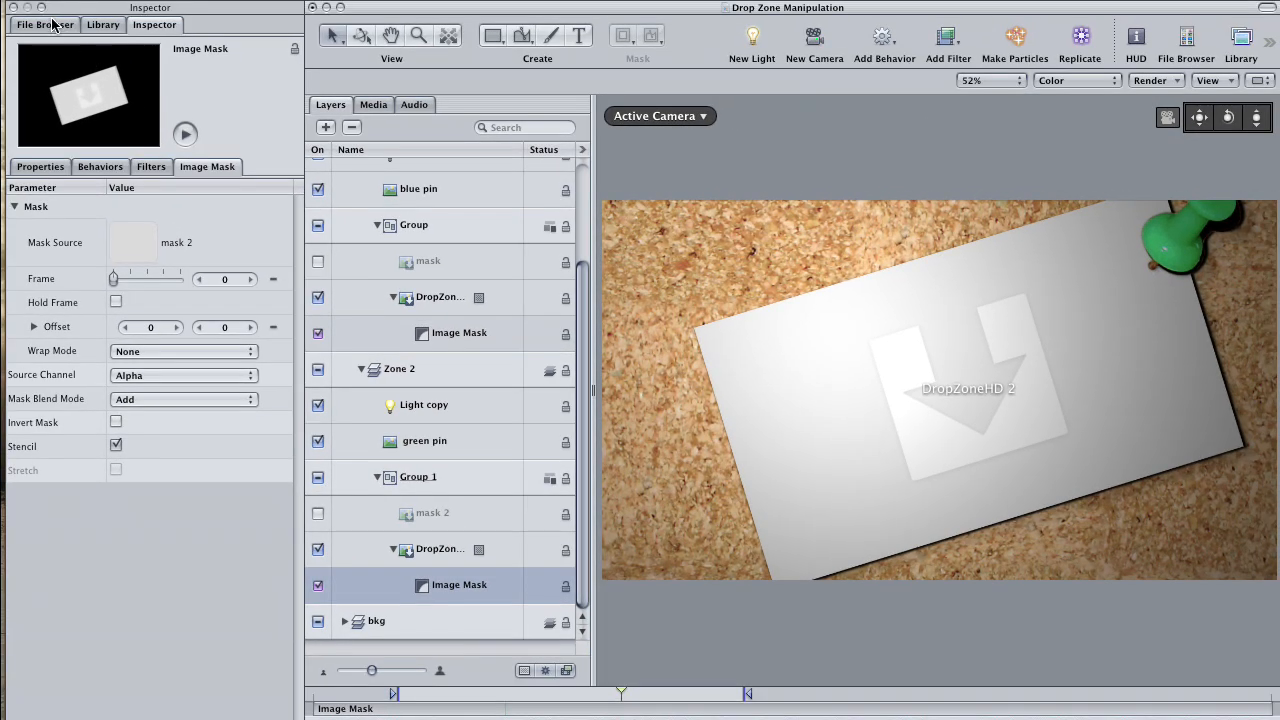
Drop Lake.jpg from the File Browser into the second DropZone layer.
{"action": "left_click", "coordinate": [55, 24]}
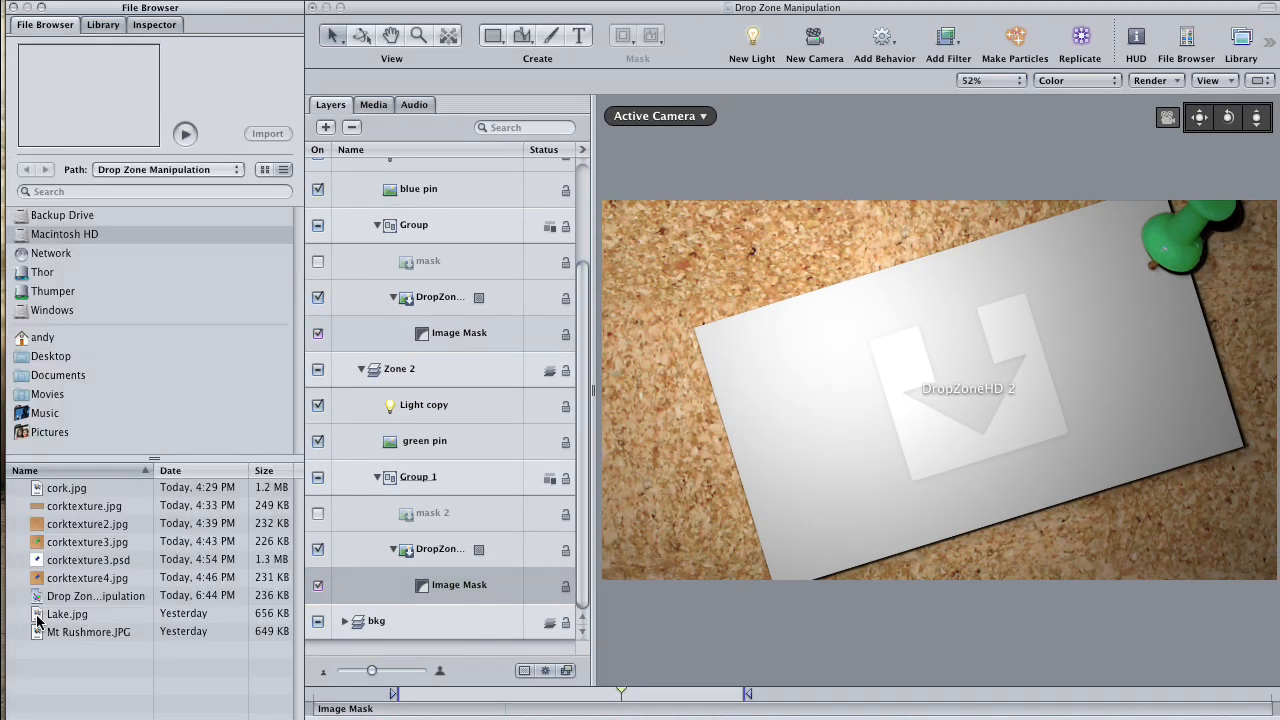
{"action": "left_click_drag", "start_coordinate": [37, 621], "coordinate": [420, 565]}
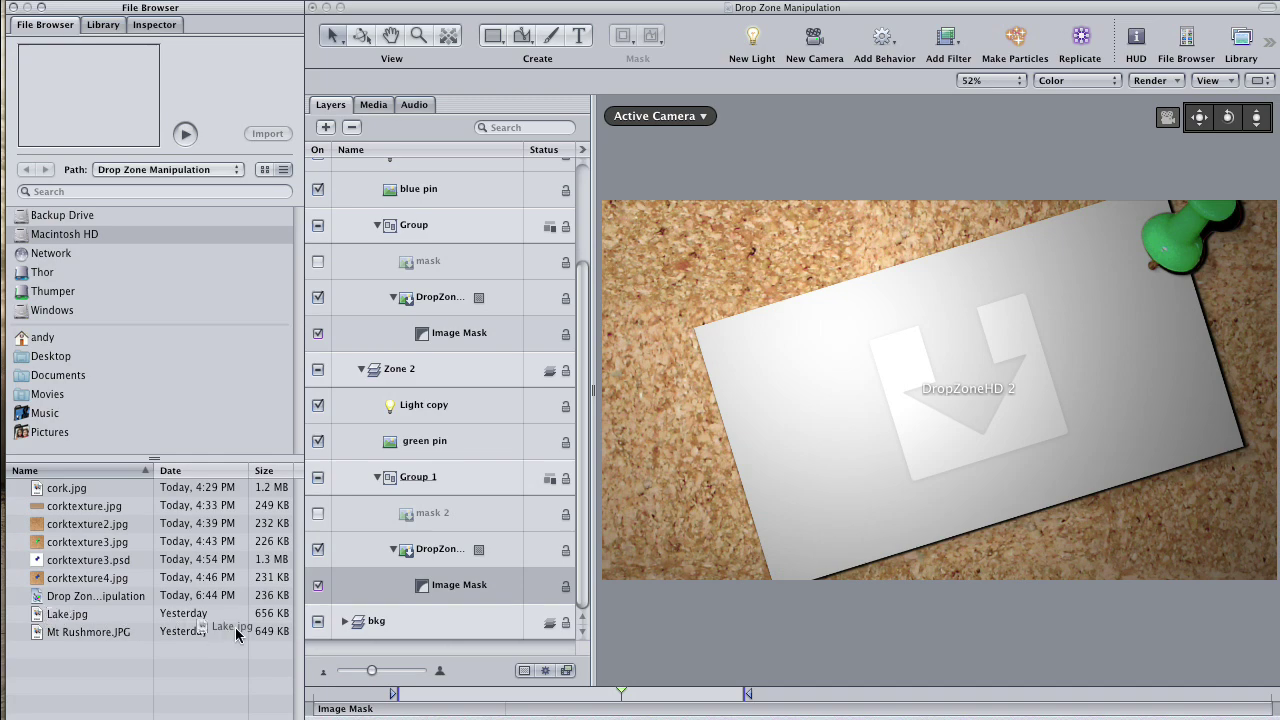
{"action": "left_click", "coordinate": [427, 557]}
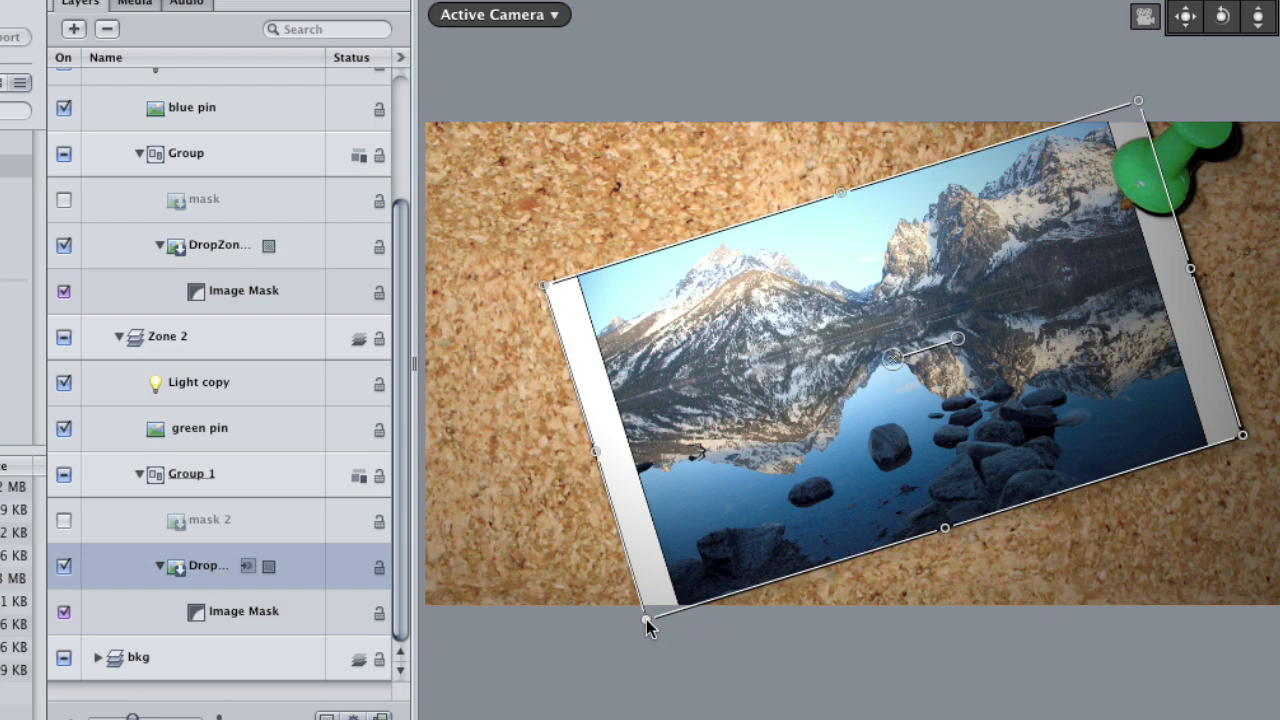
Enlarge the lake photo and shift it down-right within the mask, returning the playhead to the start.
{"action": "mouse_move", "coordinate": [645, 618]}
{"action": "left_mouse_down"}
{"action": "mouse_move", "coordinate": [570, 697]}
{"action": "mouse_move", "coordinate": [608, 660]}
{"action": "left_mouse_up"}
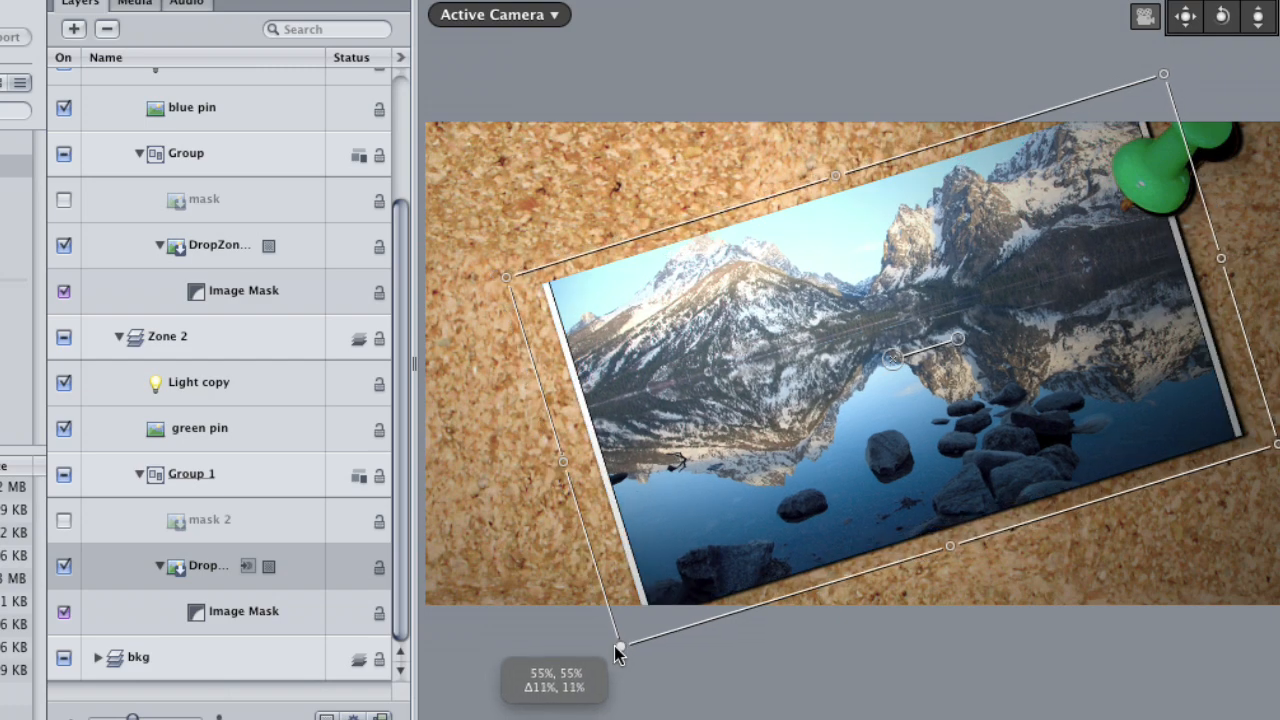
{"action": "left_click_drag", "start_coordinate": [894, 358], "coordinate": [911, 379]}
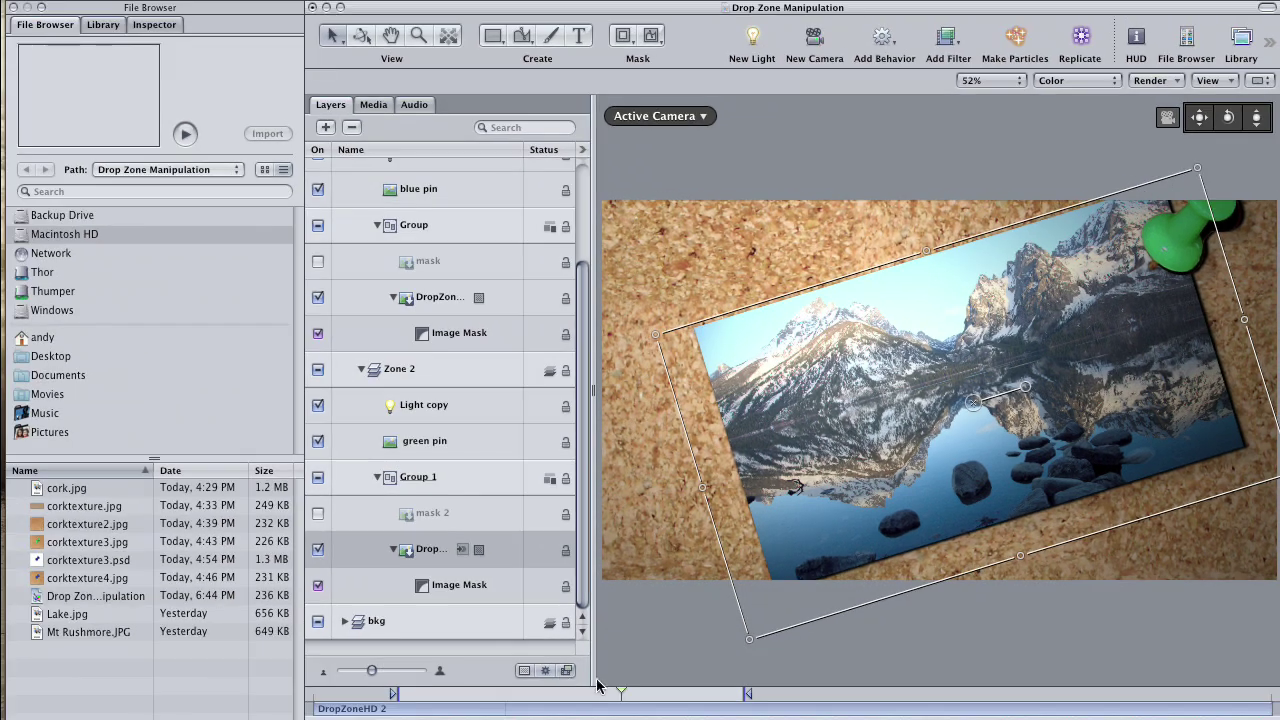
{"action": "left_click_drag", "start_coordinate": [603, 694], "coordinate": [549, 700]}
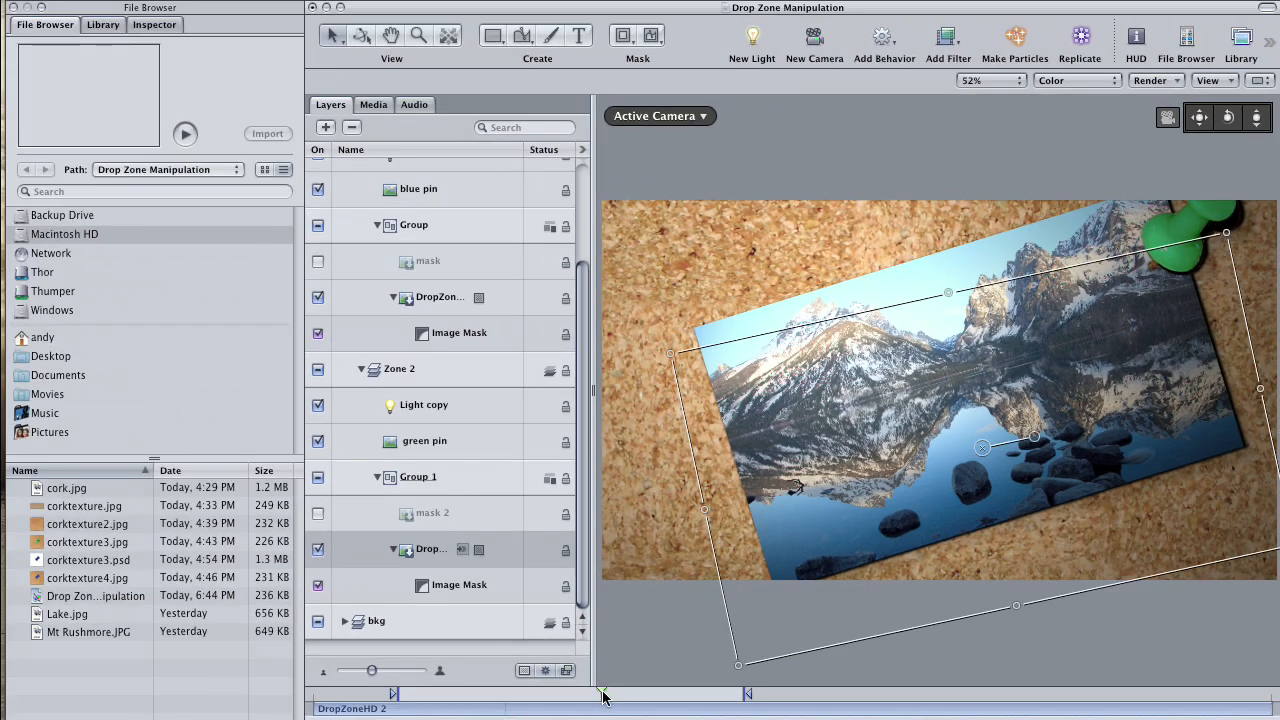
RAM-render the play range and play back the corkboard animation.
{"action": "key", "text": "shift+super+a"}
{"action": "key", "text": "super+alt+r"}
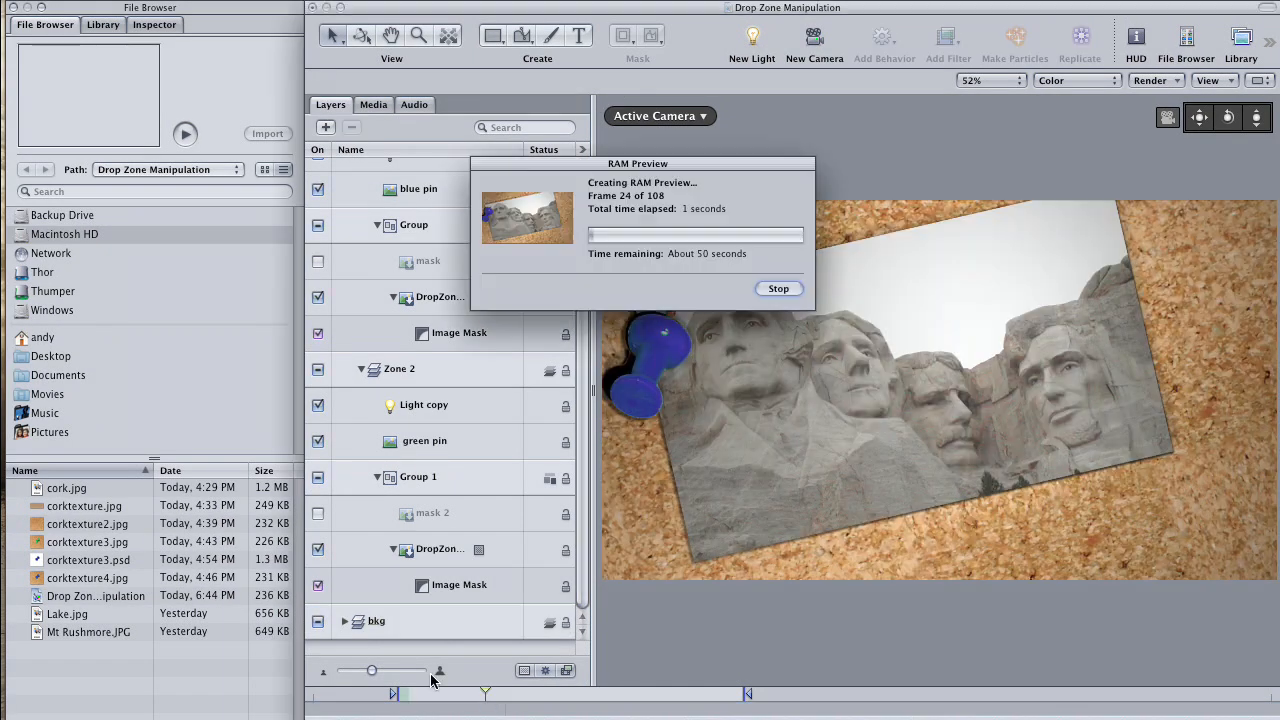
{"action": "key", "text": "space"}
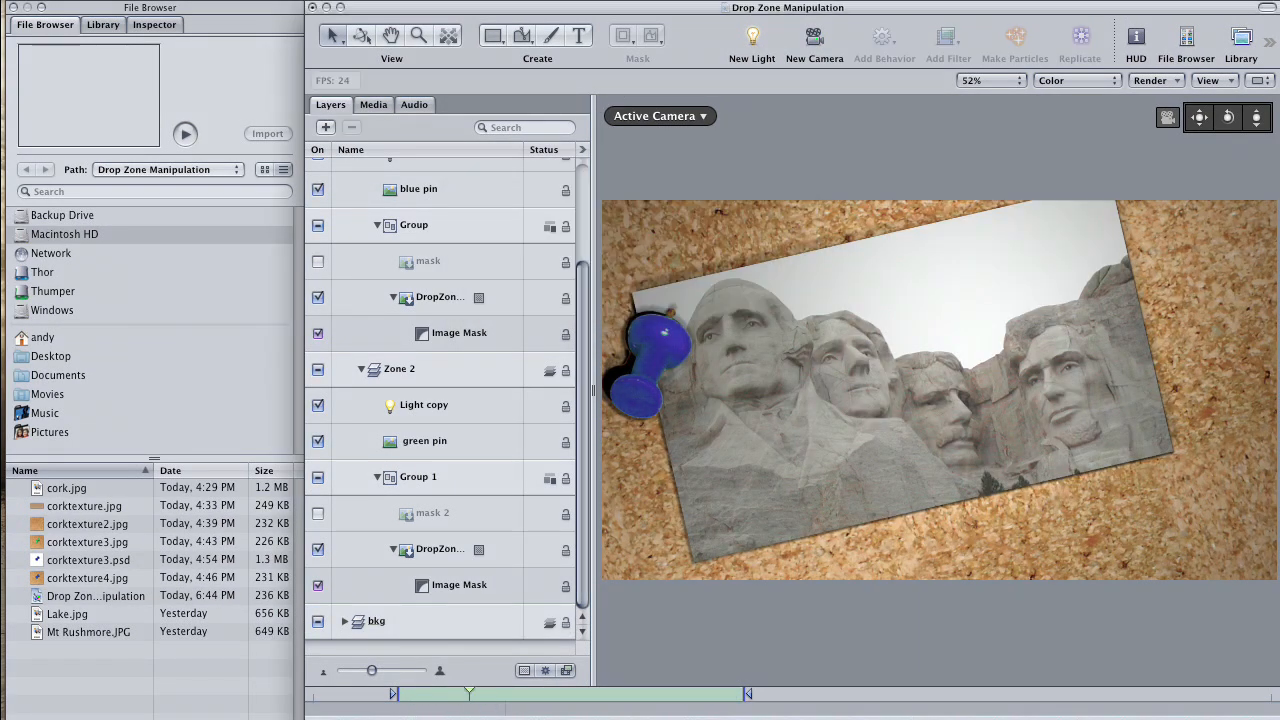